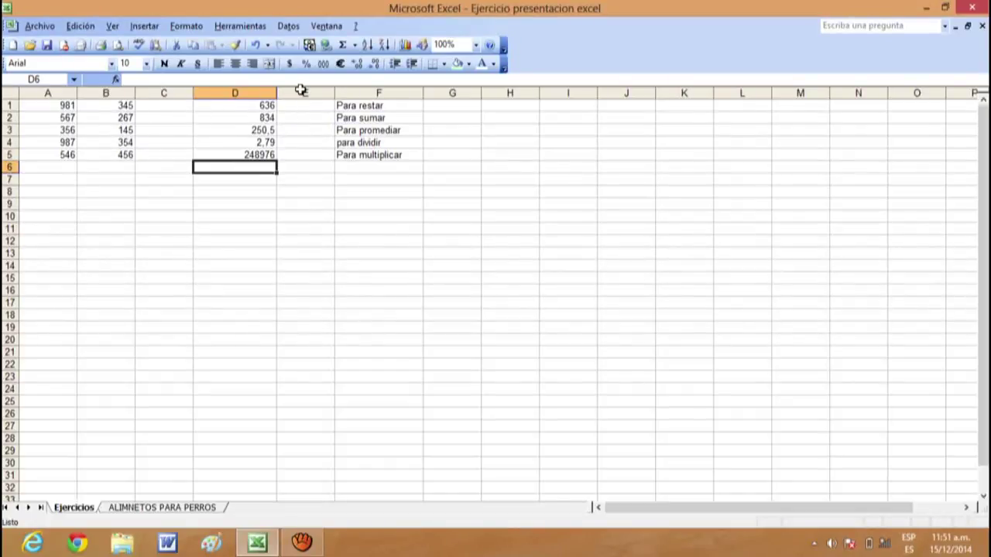
Step: Type 'Para sacar valor maximo' into F6, just under the 'Para multiplicar' label
{"action": "left_click", "coordinate": [361, 106]}
{"action": "left_click", "coordinate": [374, 143]}
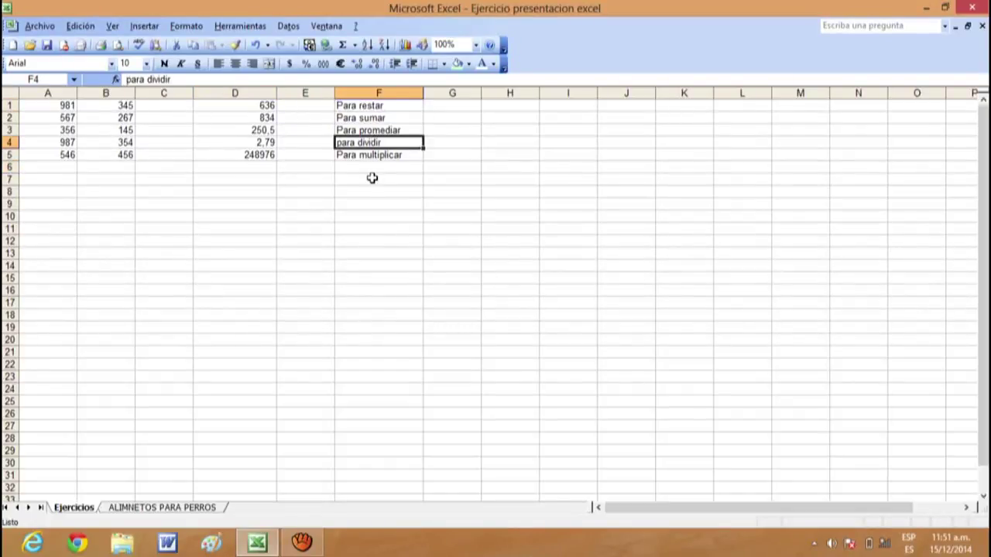
{"action": "left_click", "coordinate": [370, 170]}
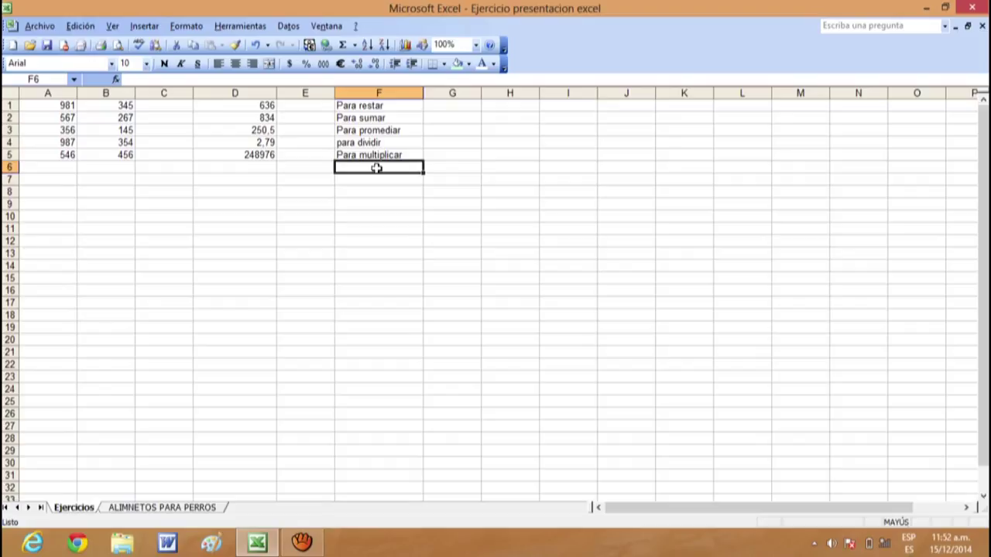
{"action": "type", "text": "Para sacar valor maximo"}
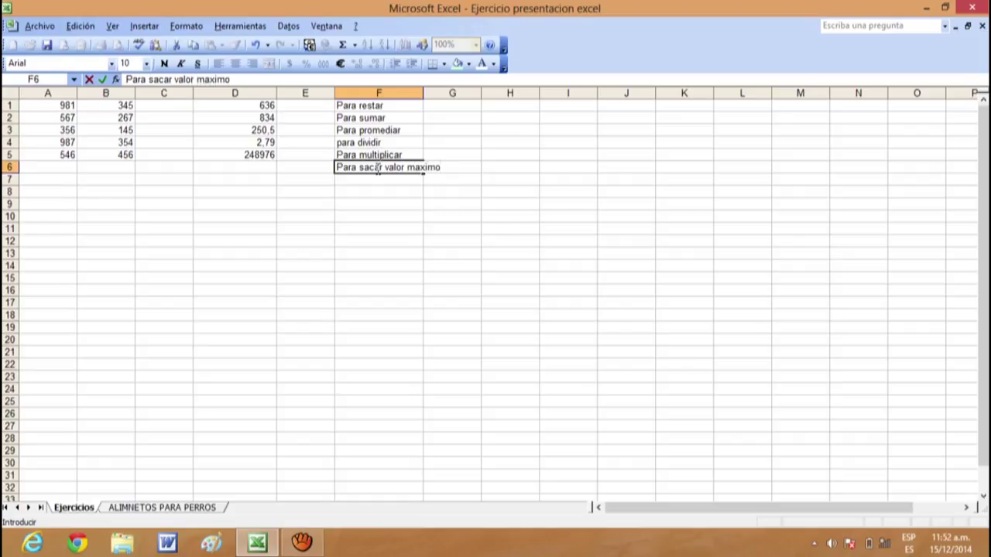
Step: Commit the maximum label and widen column F so the long labels fit
{"action": "left_click", "coordinate": [434, 93]}
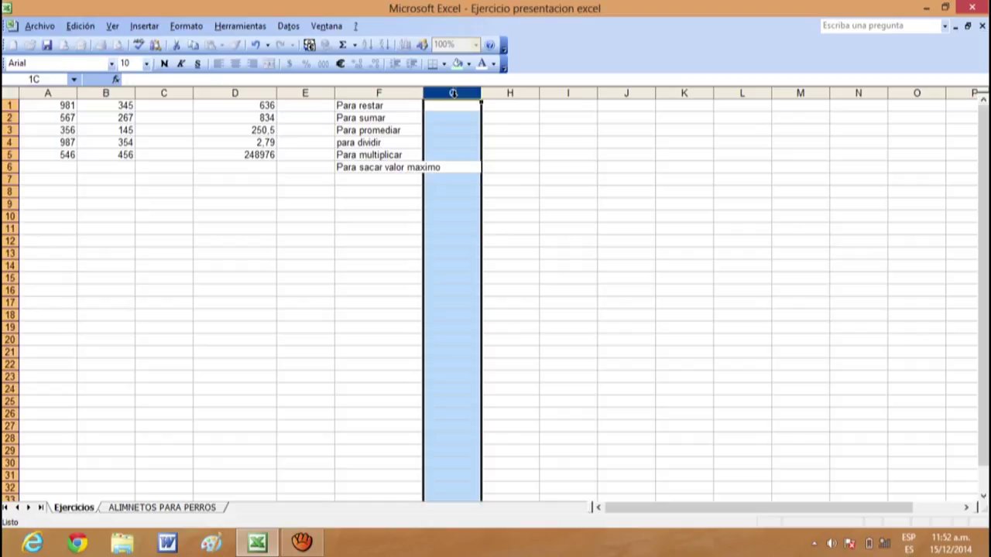
{"action": "left_click", "coordinate": [456, 120]}
{"action": "left_click_drag", "start_coordinate": [423, 93], "coordinate": [484, 93]}
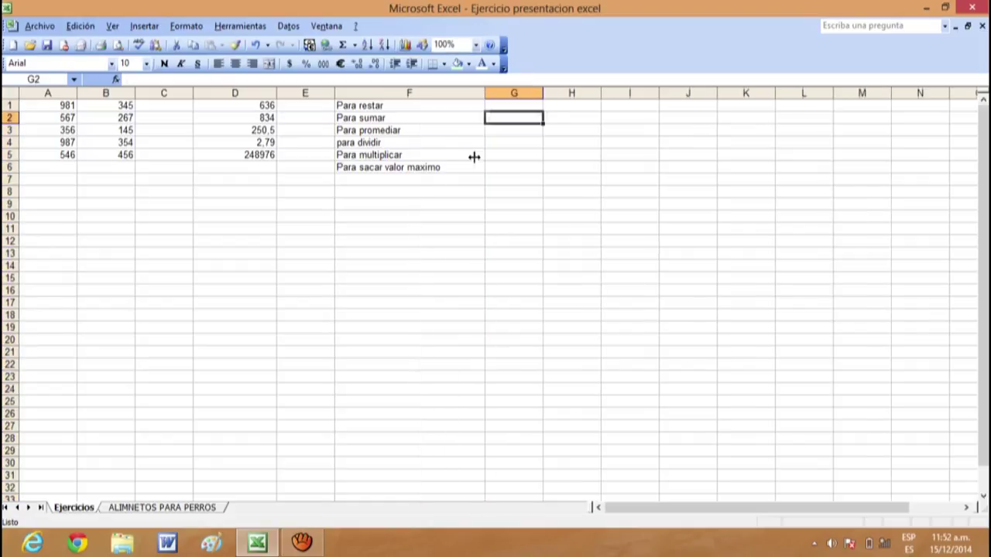
{"action": "left_click", "coordinate": [380, 168]}
Step: Enter 'Para sacar valor minimo' in F7, fixing the misspelled ending
{"action": "left_click", "coordinate": [367, 181]}
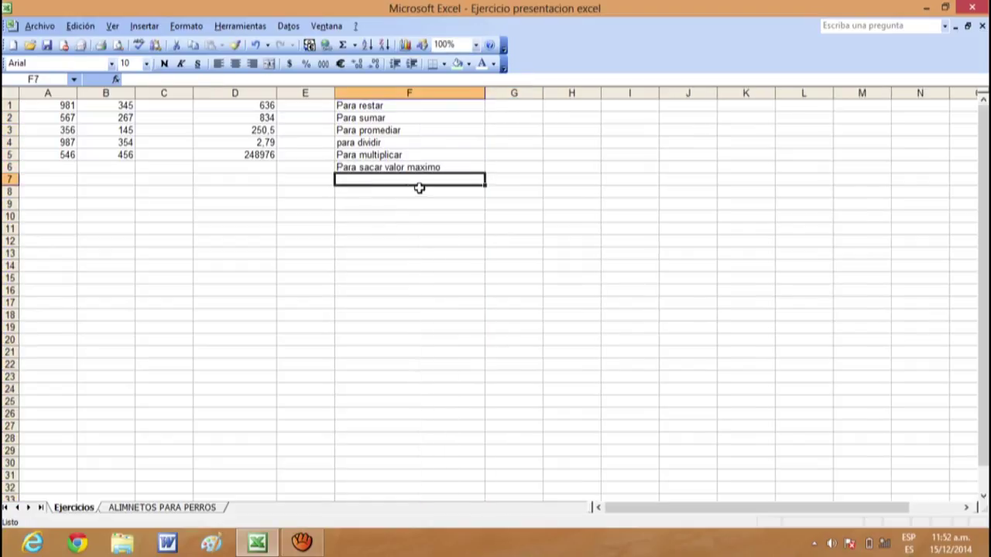
{"action": "type", "text": "Para sacar valor minimo"}
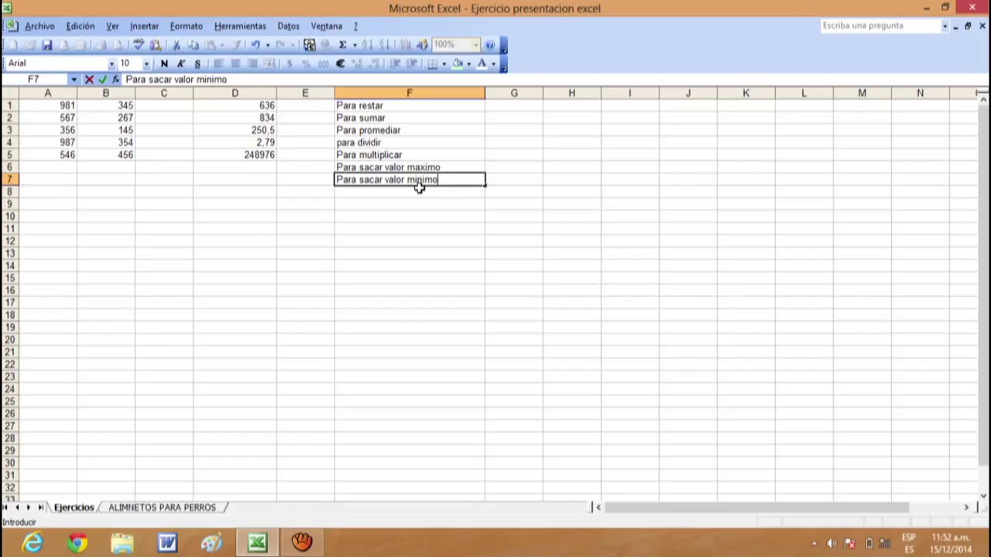
{"action": "key", "text": "Return"}
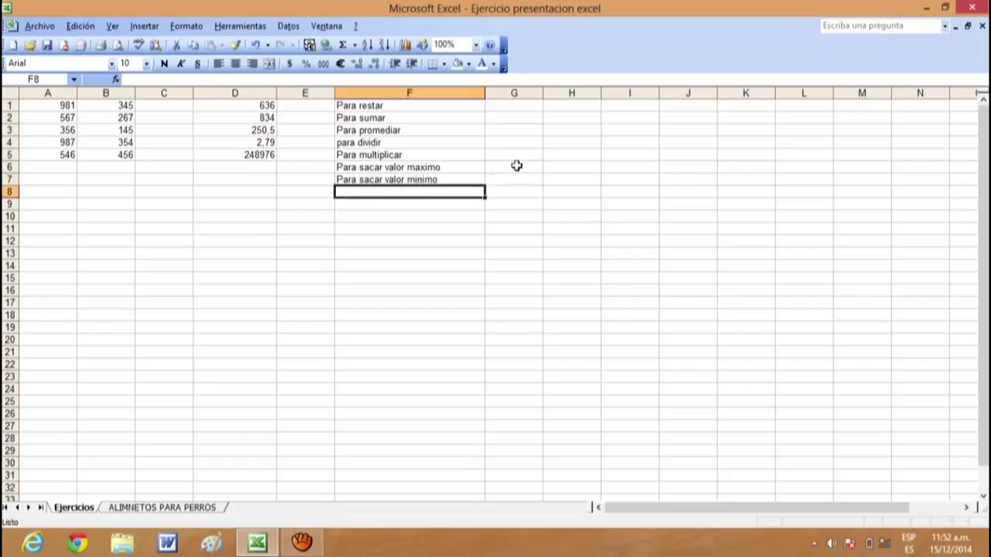
Step: Select the G6 and G7 result cells and the number range in columns A–B
{"action": "left_click", "coordinate": [514, 164]}
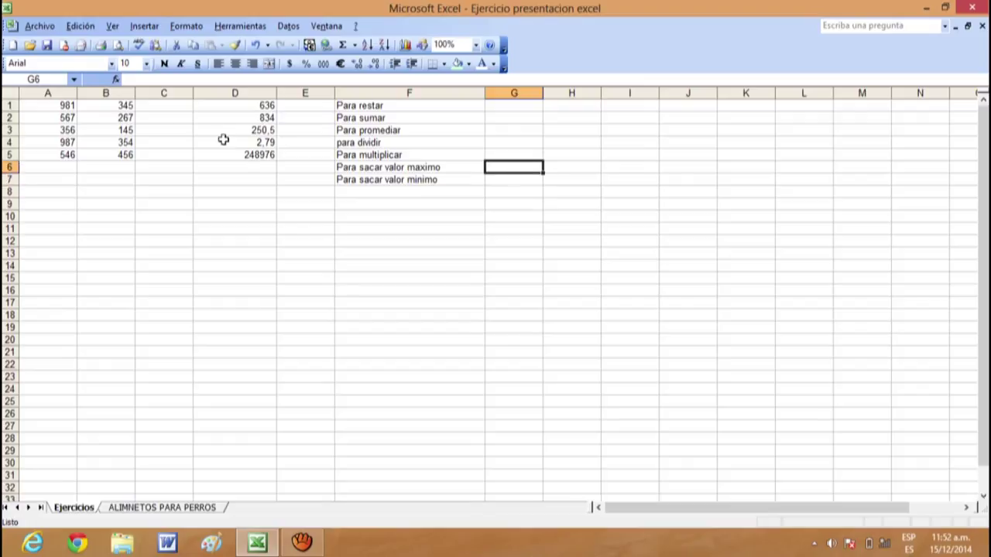
{"action": "mouse_move", "coordinate": [68, 106]}
{"action": "left_mouse_down"}
{"action": "mouse_move", "coordinate": [106, 120]}
{"action": "mouse_move", "coordinate": [127, 169]}
{"action": "mouse_move", "coordinate": [127, 158]}
{"action": "left_mouse_up"}
{"action": "left_click", "coordinate": [504, 181]}
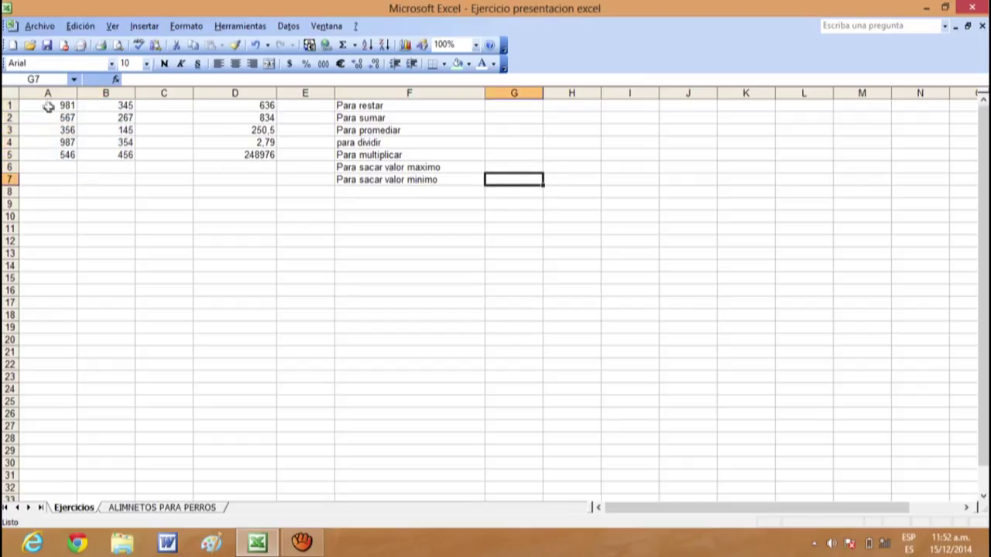
{"action": "left_click_drag", "start_coordinate": [48, 107], "coordinate": [119, 166]}
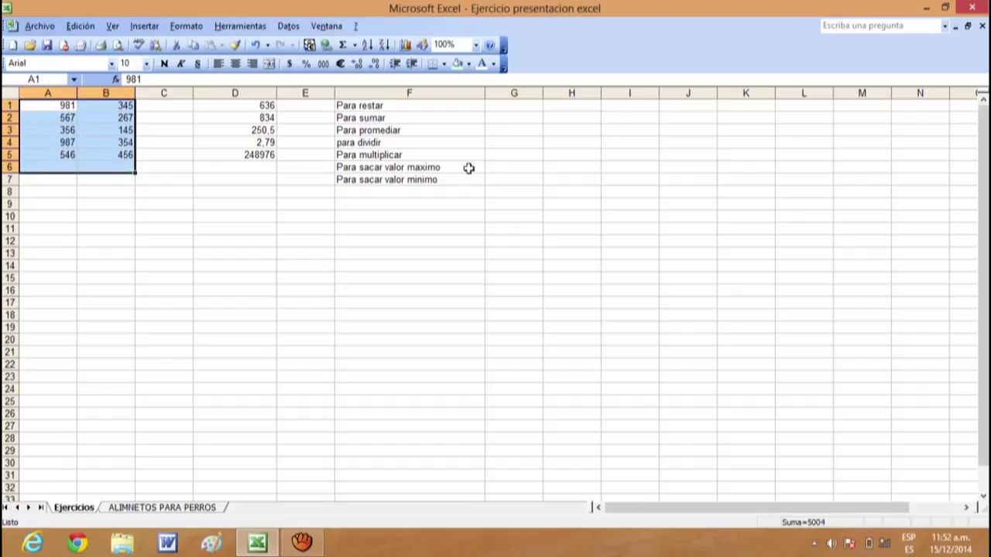
{"action": "left_click", "coordinate": [512, 168]}
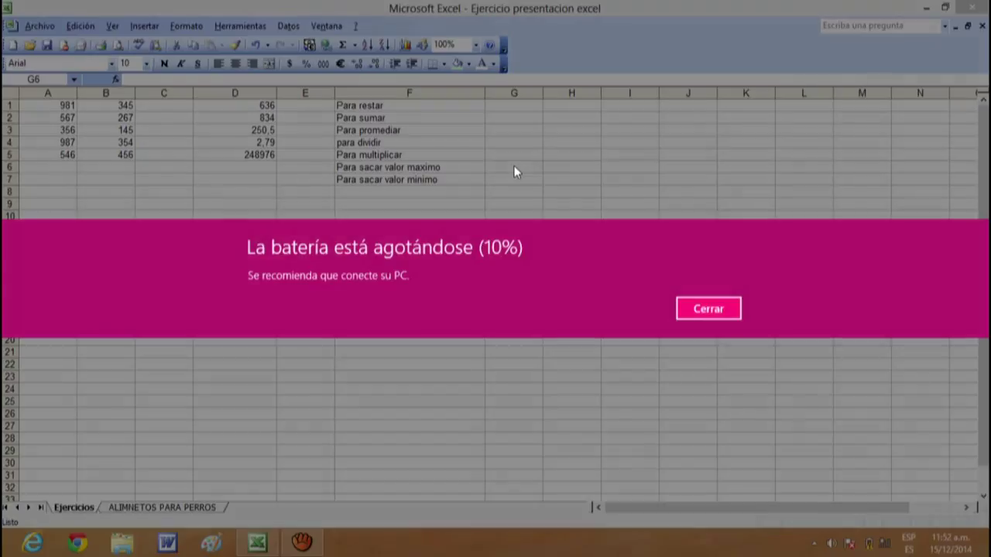
Step: Dismiss the low-battery notification and start an entry for G6 in the formula bar
{"action": "left_click", "coordinate": [685, 315]}
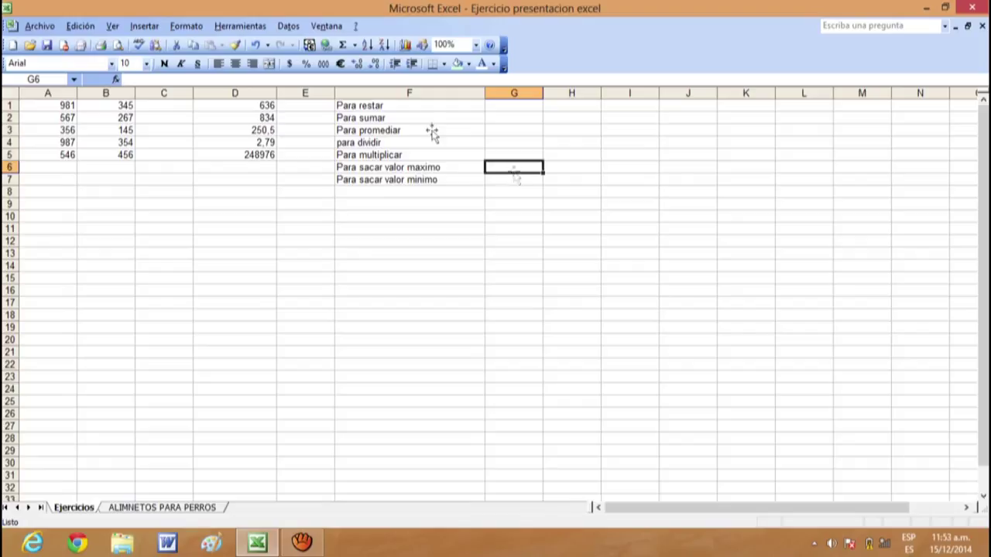
{"action": "left_click", "coordinate": [252, 78]}
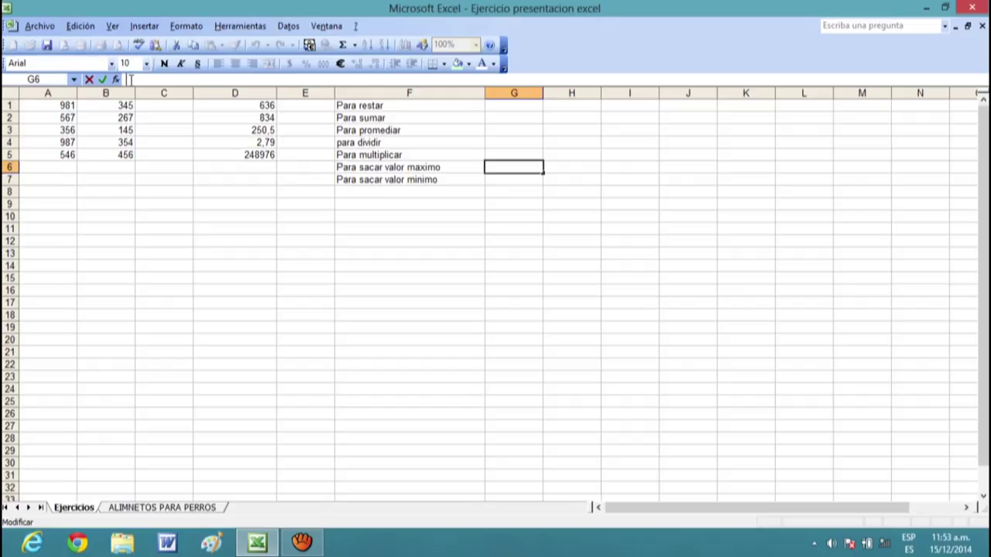
Step: Enter =max(A1:B5) in G6 so it returns 987
{"action": "type", "text": "="}
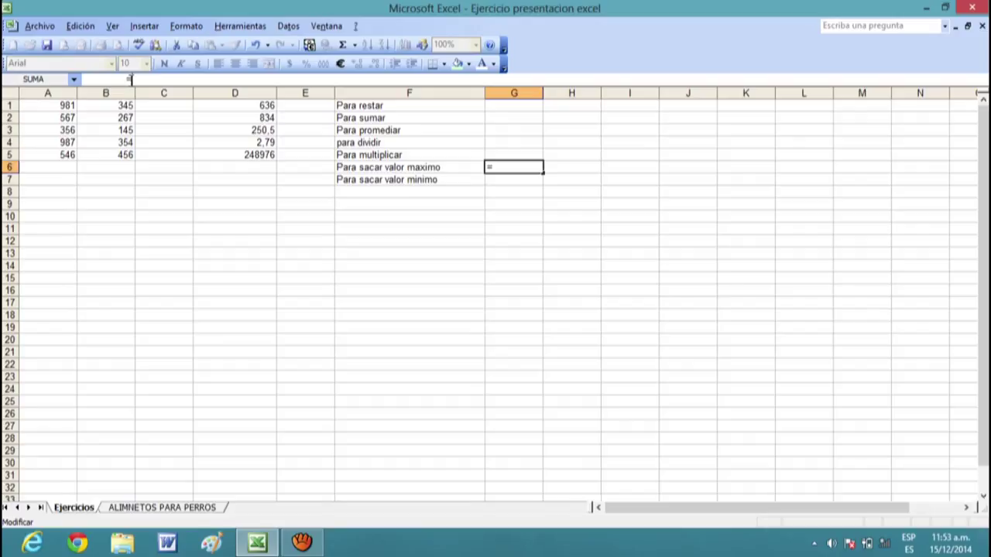
{"action": "type", "text": "max"}
{"action": "type", "text": "("}
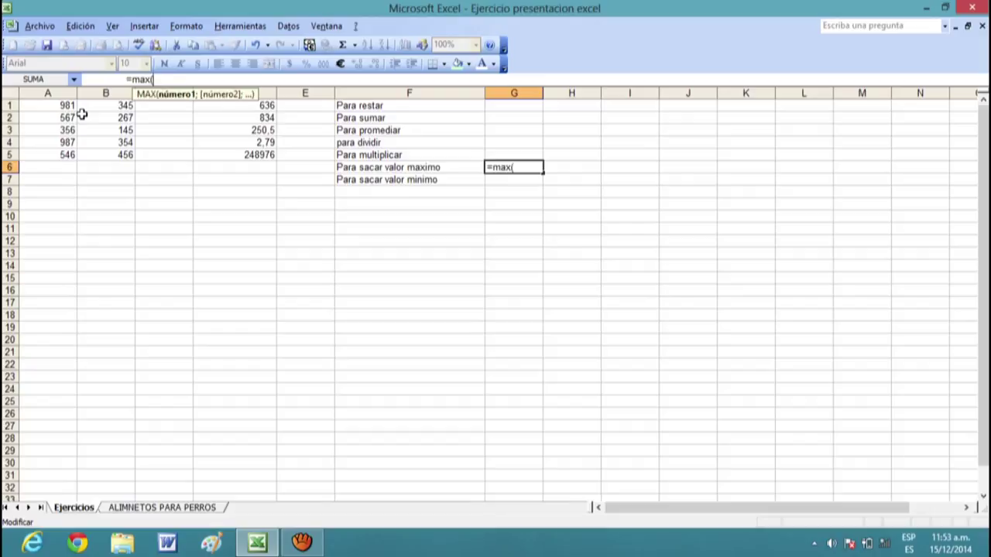
{"action": "left_click", "coordinate": [52, 105]}
{"action": "left_click_drag", "start_coordinate": [53, 105], "coordinate": [98, 153]}
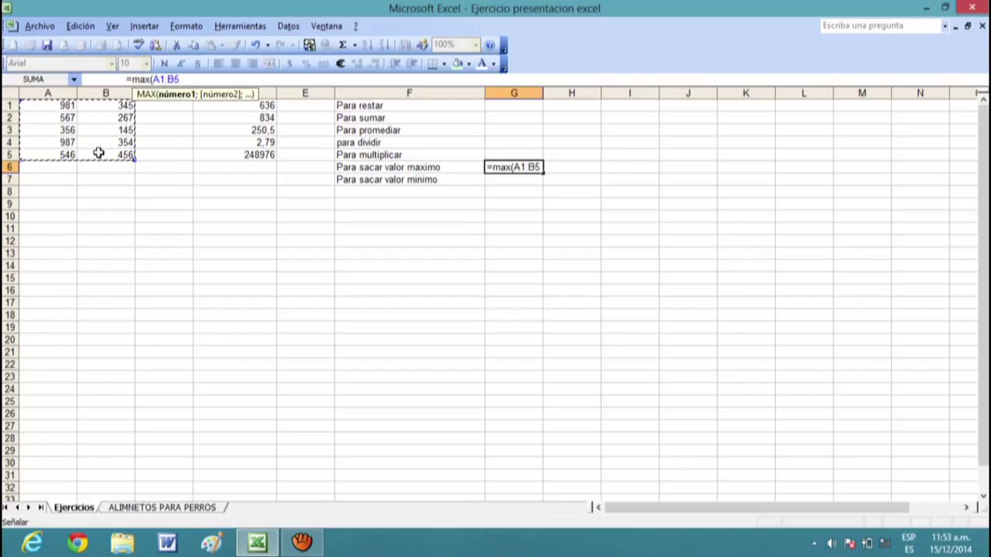
{"action": "type", "text": ")"}
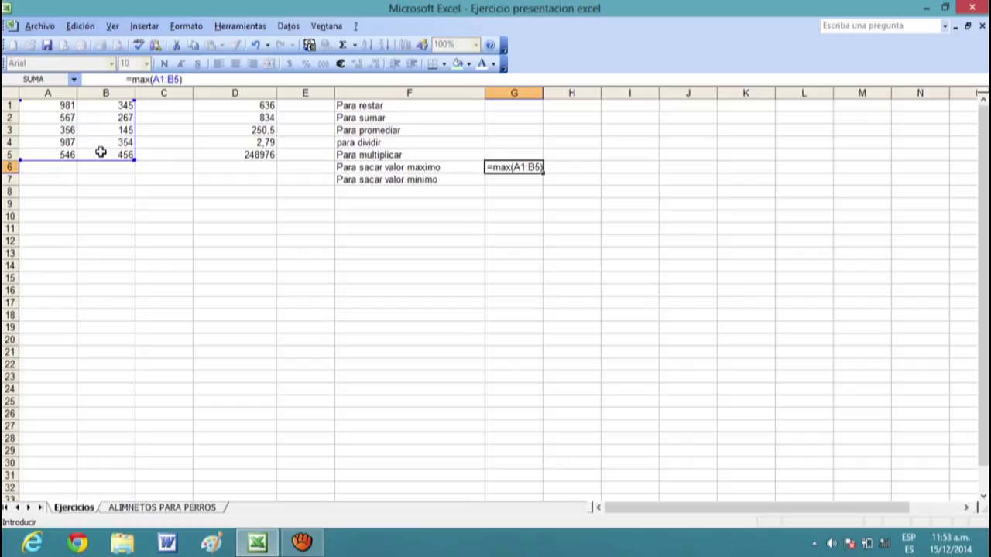
{"action": "key", "text": "Return"}
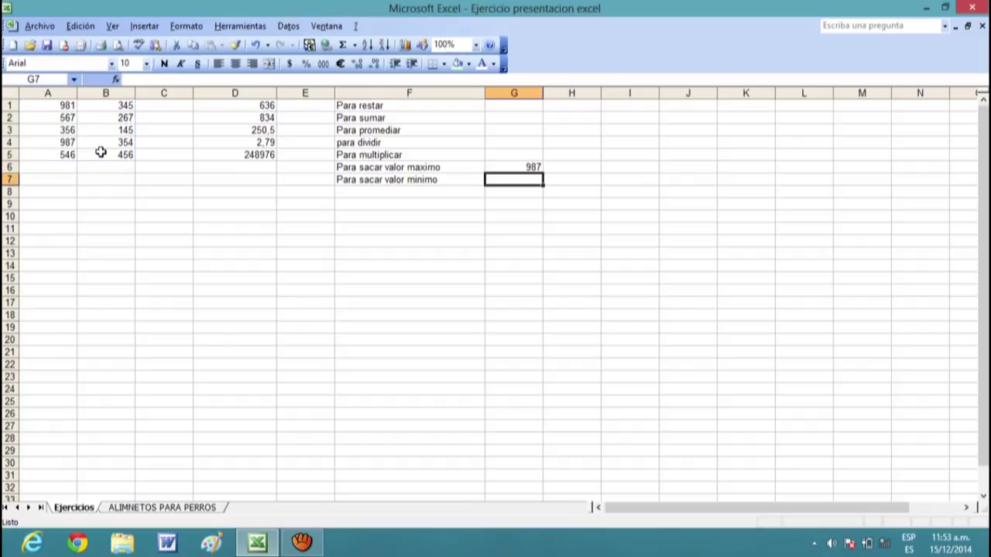
Step: Enter =min(A1:B5) in G7, giving 145, and check both result formulas
{"action": "left_click", "coordinate": [127, 79]}
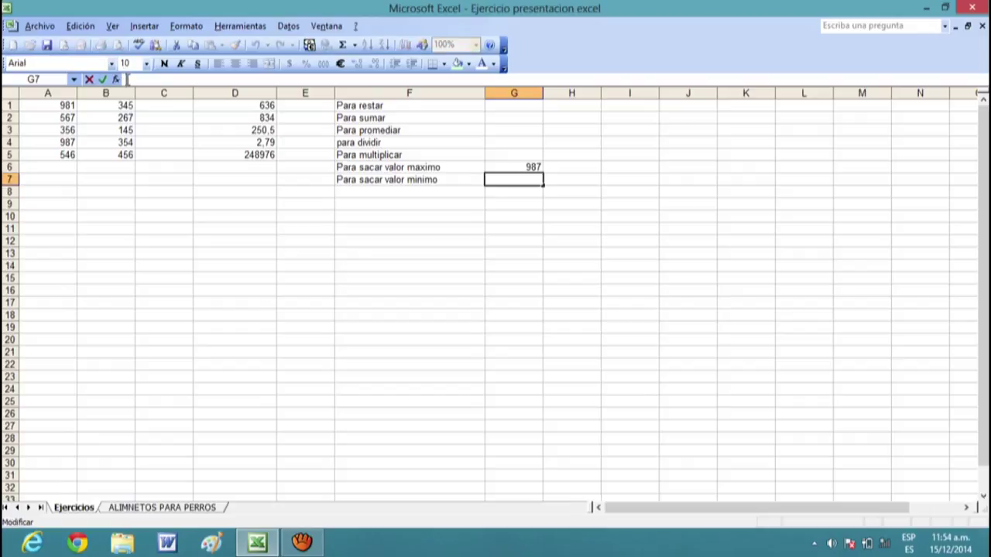
{"action": "type", "text": "= min"}
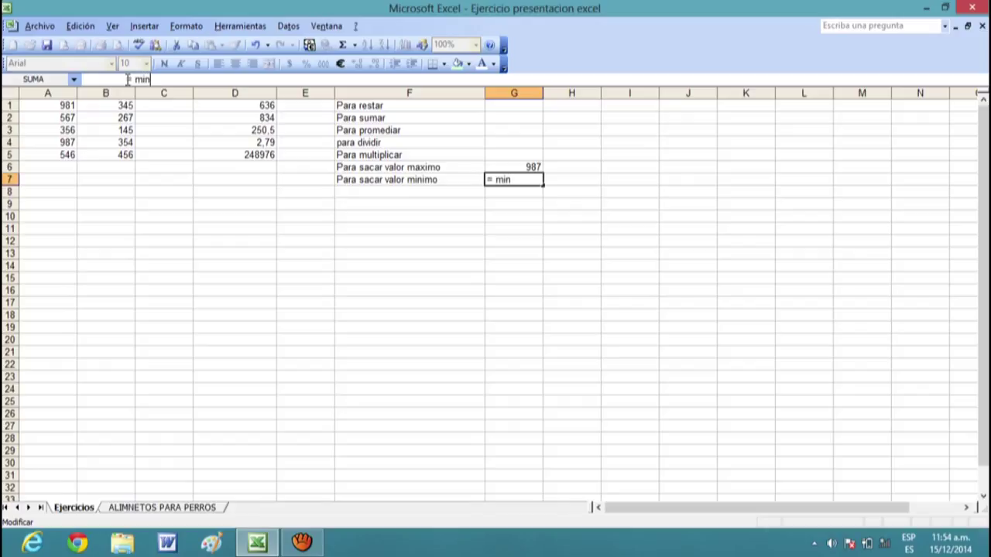
{"action": "type", "text": "("}
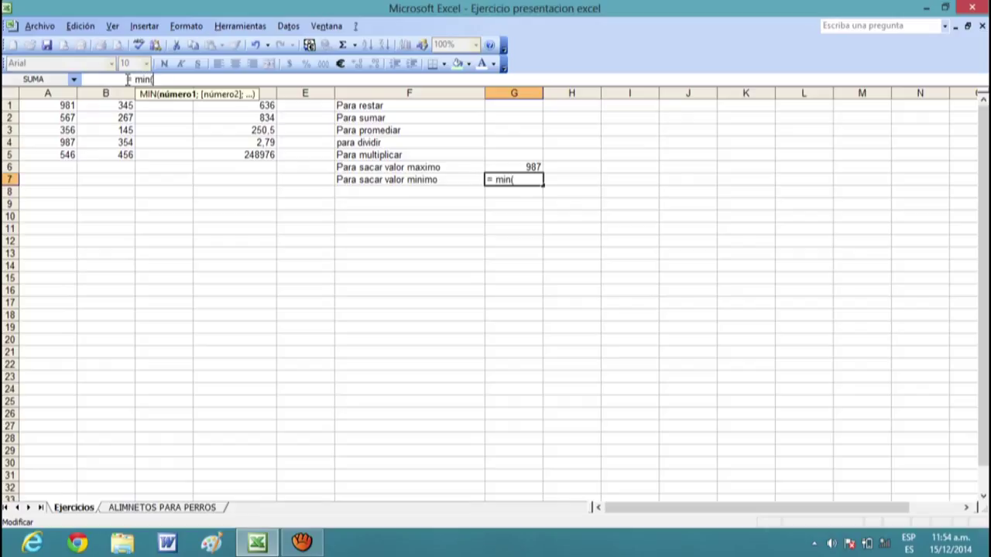
{"action": "left_click_drag", "start_coordinate": [47, 105], "coordinate": [104, 151]}
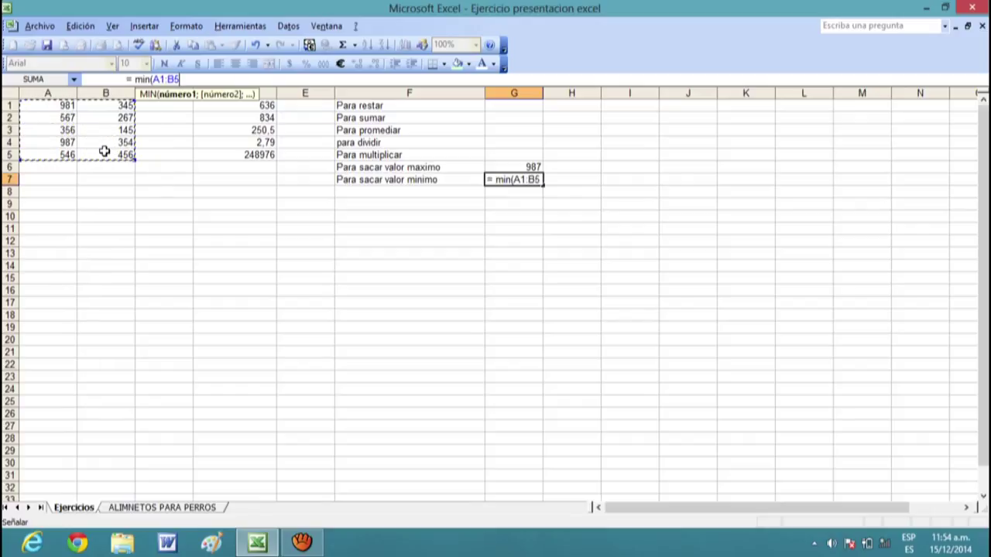
{"action": "type", "text": ")"}
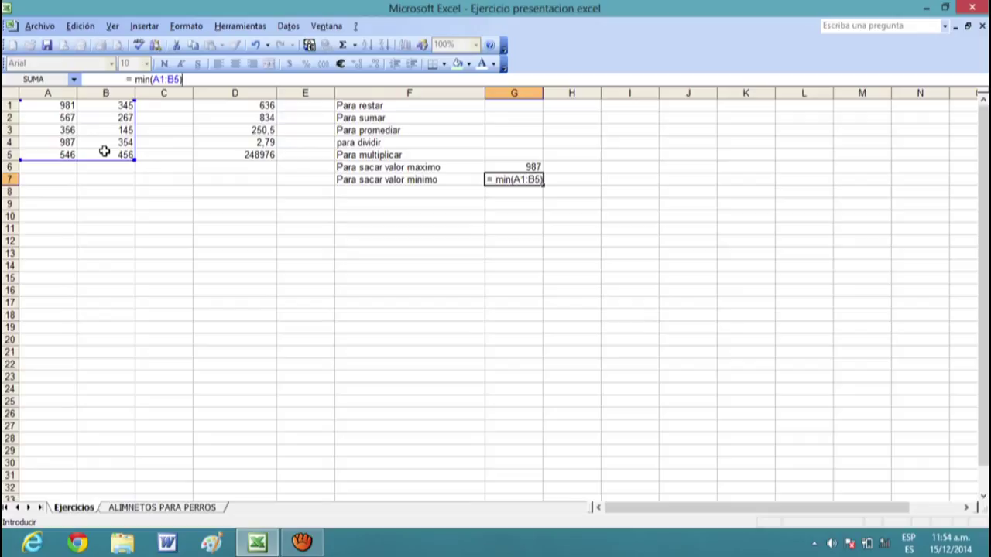
{"action": "key", "text": "Return"}
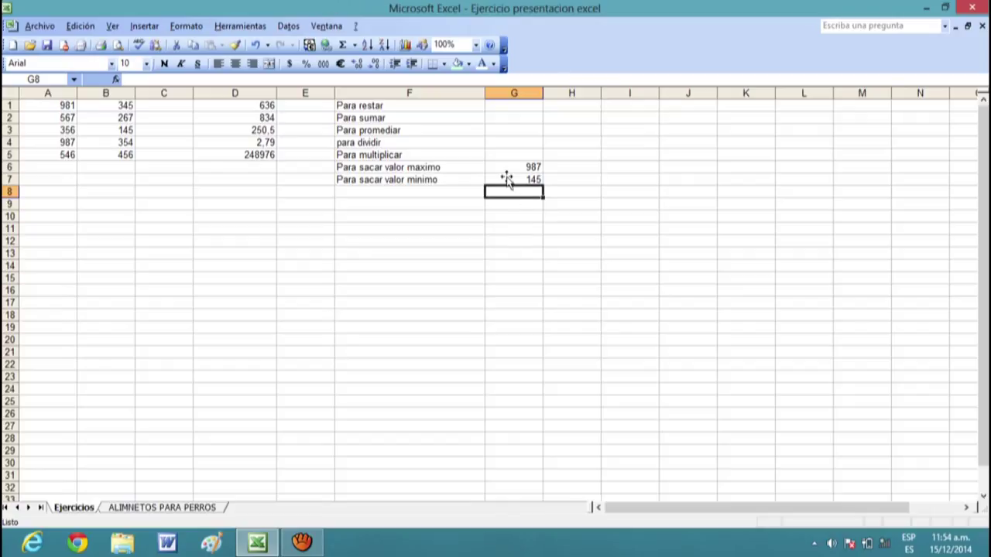
{"action": "left_click", "coordinate": [509, 180]}
{"action": "left_click", "coordinate": [512, 166]}
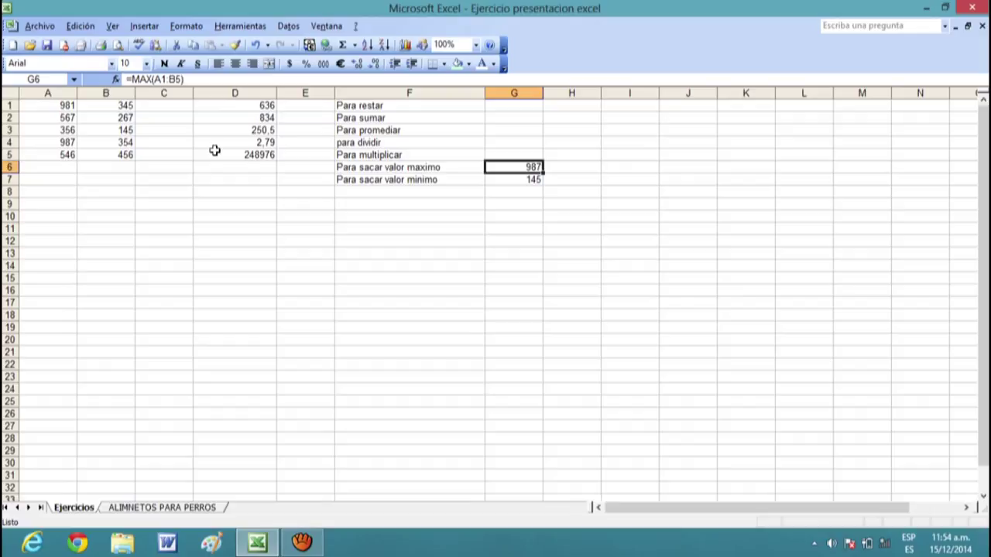
Step: Insert a blank row above the data at row 1
{"action": "left_click", "coordinate": [28, 108]}
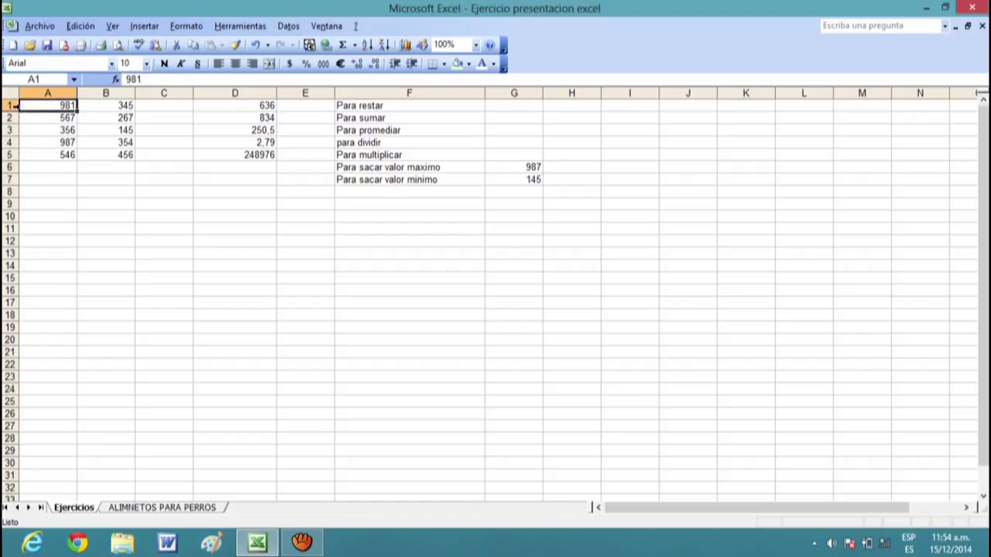
{"action": "left_click", "coordinate": [14, 106]}
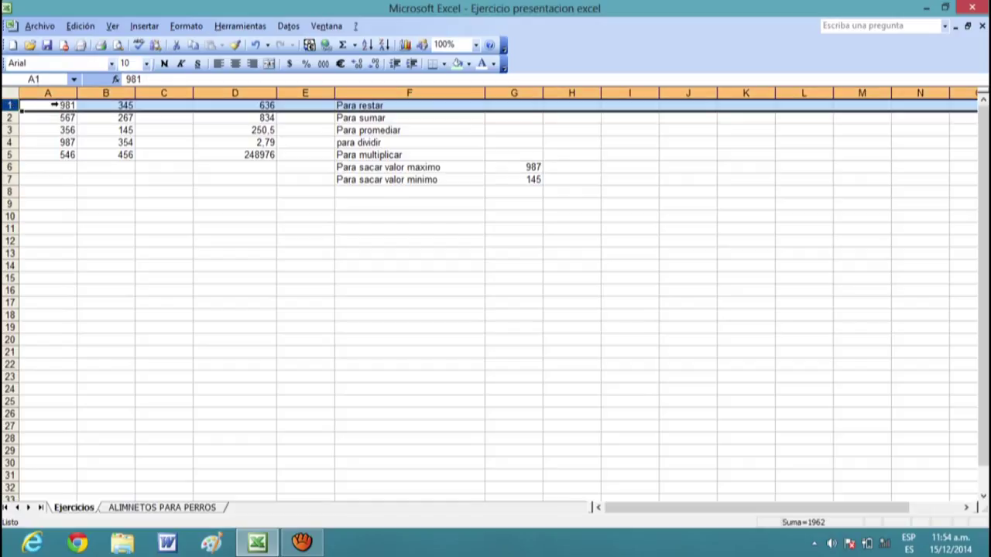
{"action": "left_click", "coordinate": [144, 25]}
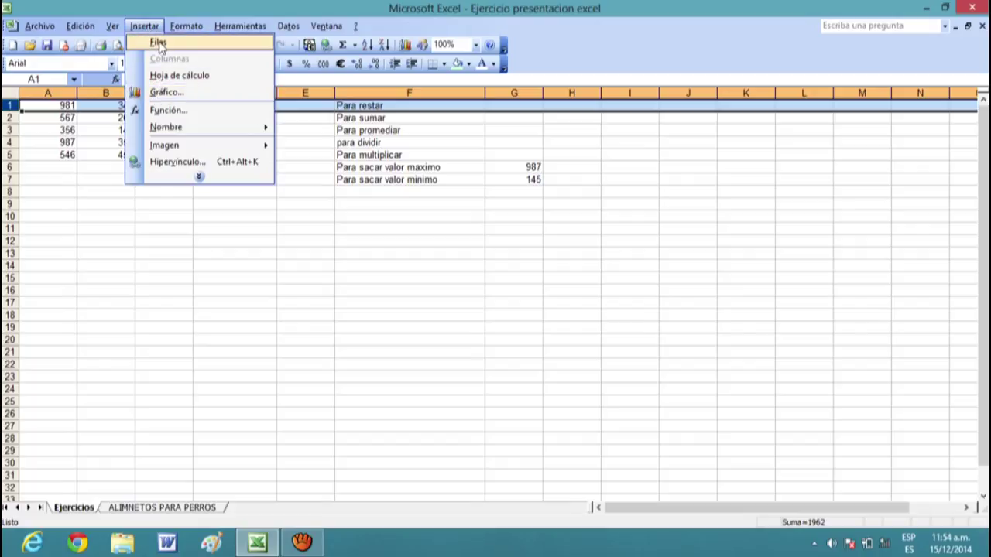
{"action": "left_click", "coordinate": [158, 43]}
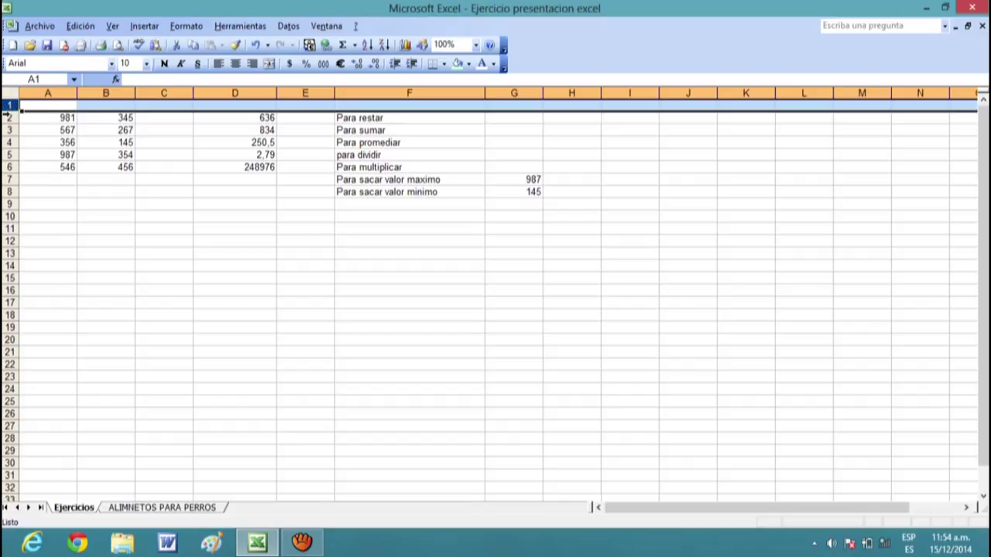
Step: Insert another blank row above the first data row
{"action": "left_click", "coordinate": [9, 116]}
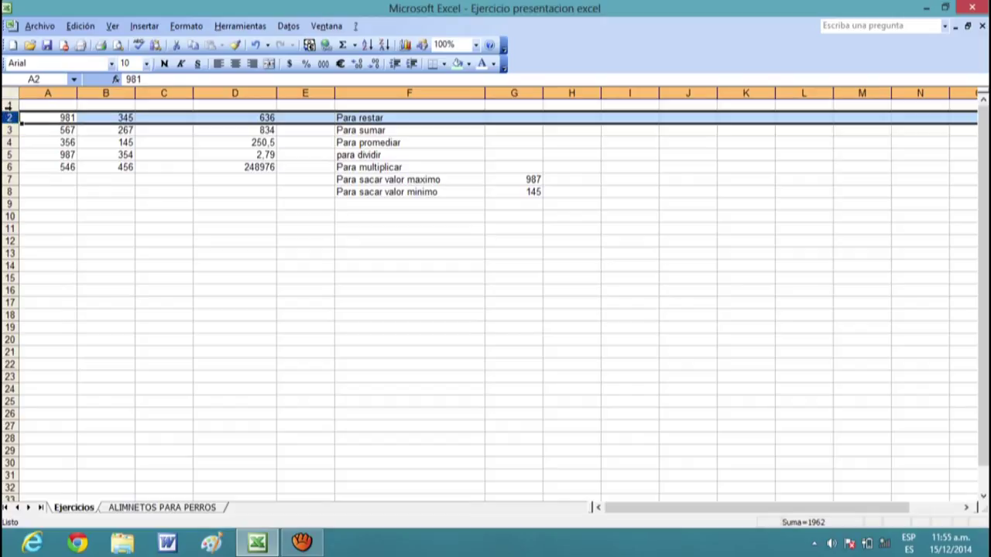
{"action": "left_click", "coordinate": [10, 105]}
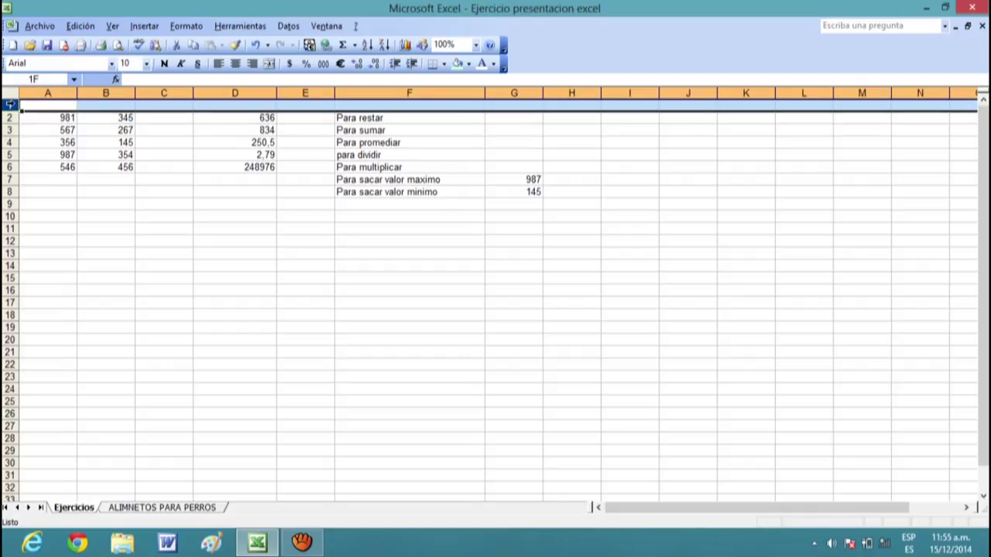
{"action": "left_click", "coordinate": [10, 117]}
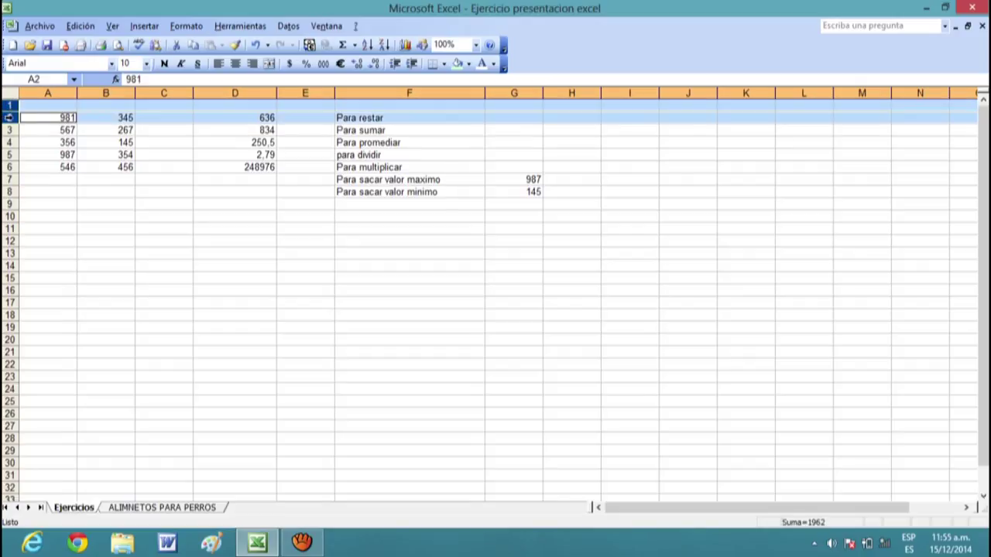
{"action": "left_click", "coordinate": [145, 28]}
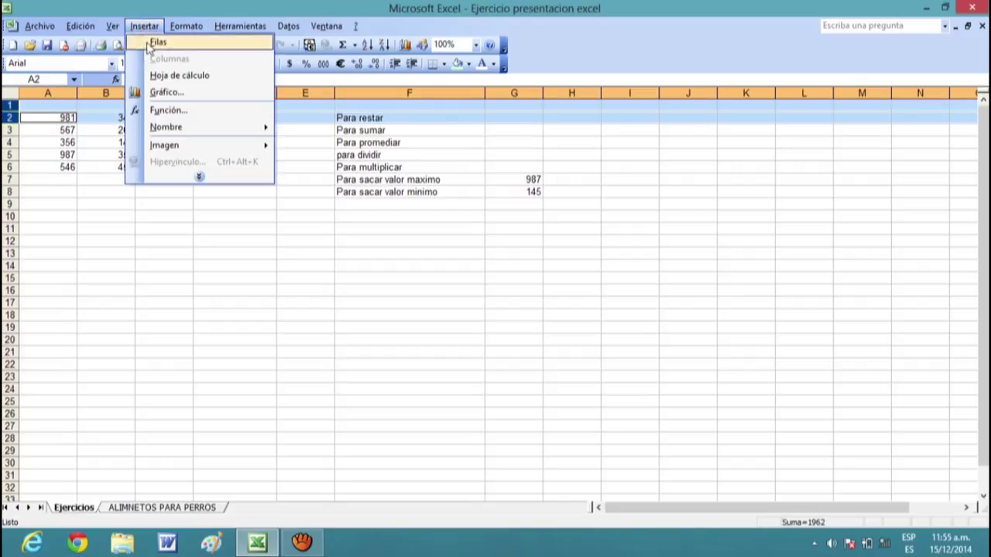
{"action": "left_click", "coordinate": [148, 40]}
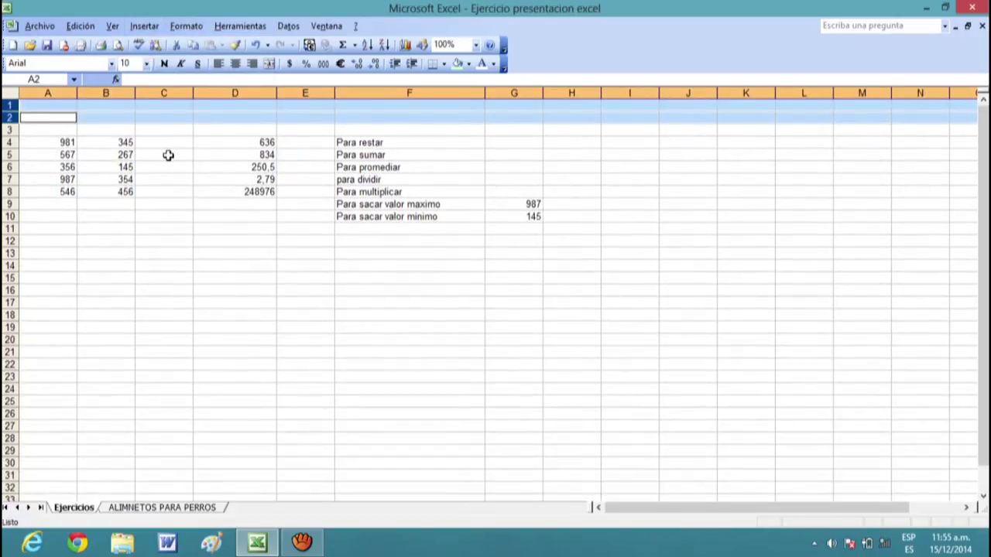
{"action": "left_click", "coordinate": [167, 154]}
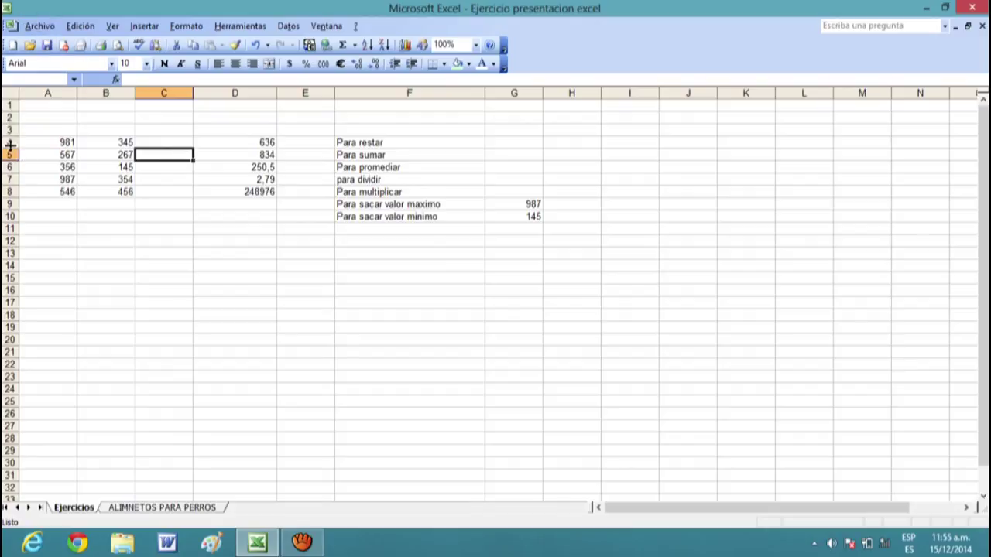
Step: Copy row 5 of the shifted data
{"action": "left_click", "coordinate": [9, 143]}
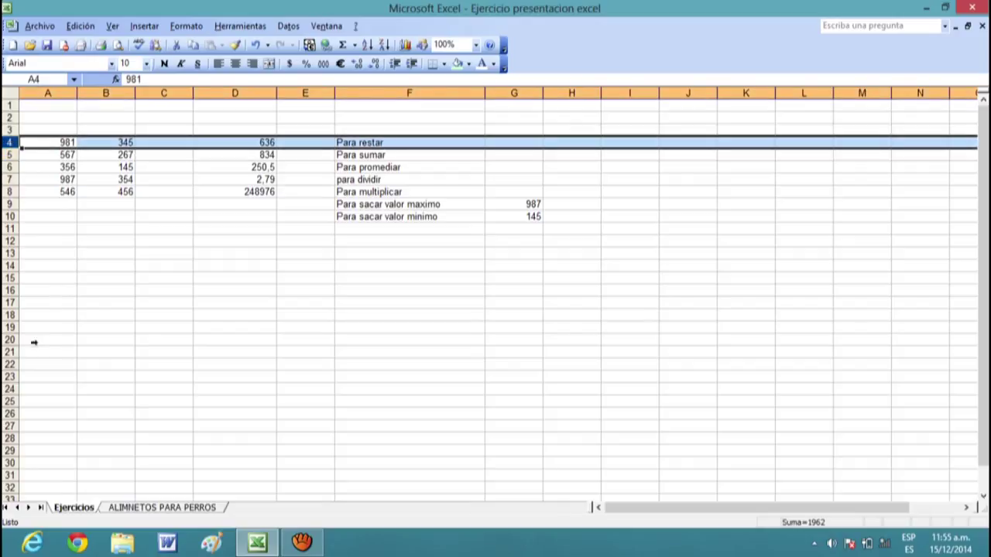
{"action": "left_click", "coordinate": [9, 352]}
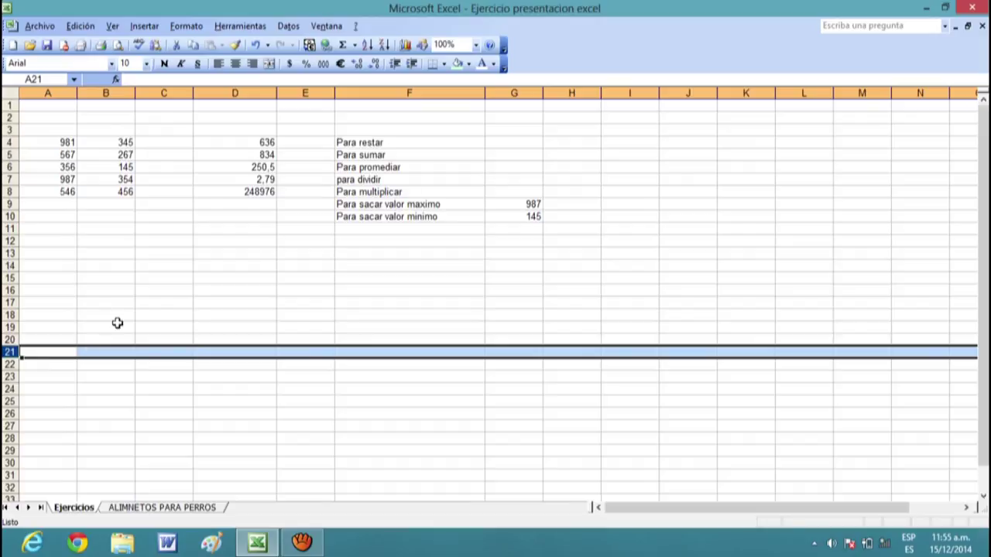
{"action": "left_click", "coordinate": [10, 155]}
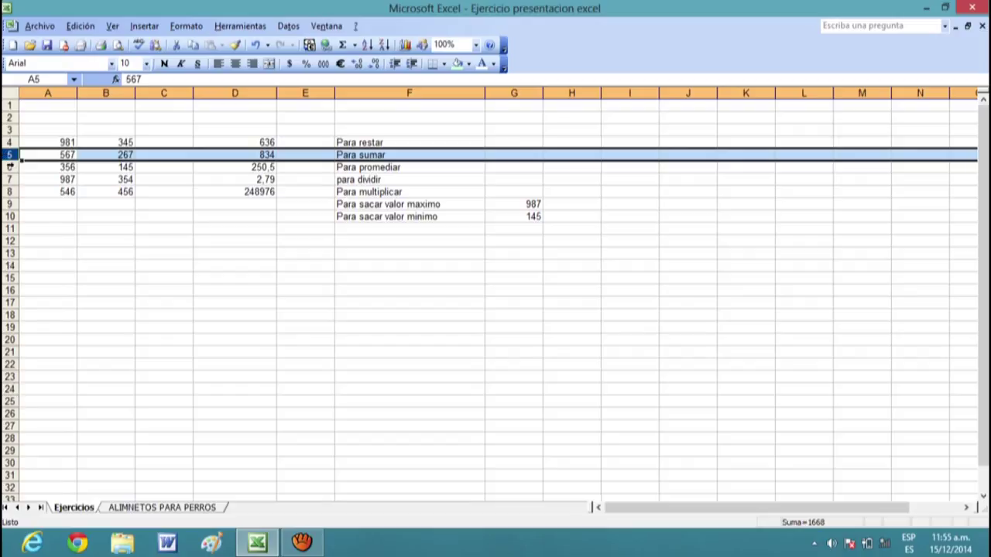
{"action": "mouse_move", "coordinate": [36, 157]}
{"action": "left_mouse_down"}
{"action": "mouse_move", "coordinate": [36, 178]}
{"action": "mouse_move", "coordinate": [36, 155]}
{"action": "left_mouse_up"}
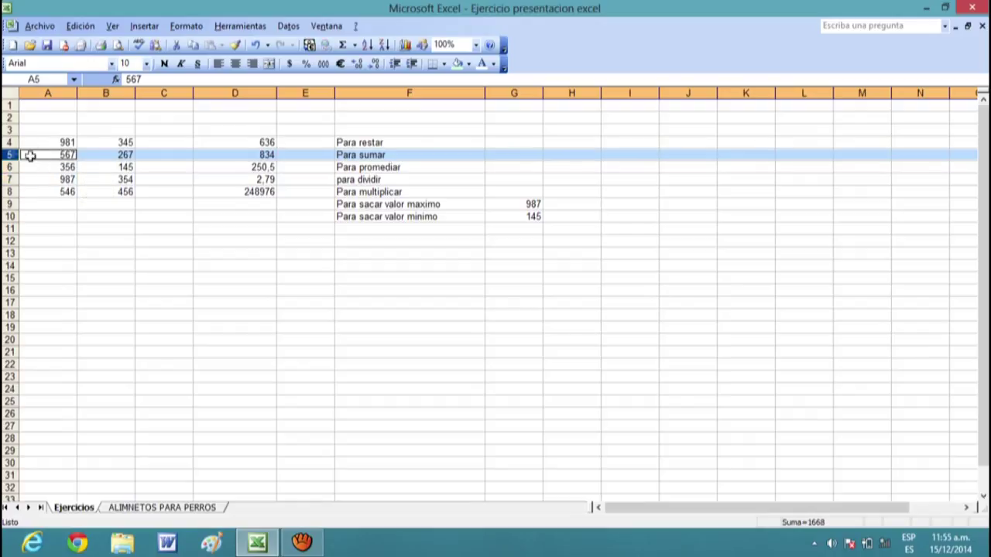
{"action": "key", "text": "ctrl+c"}
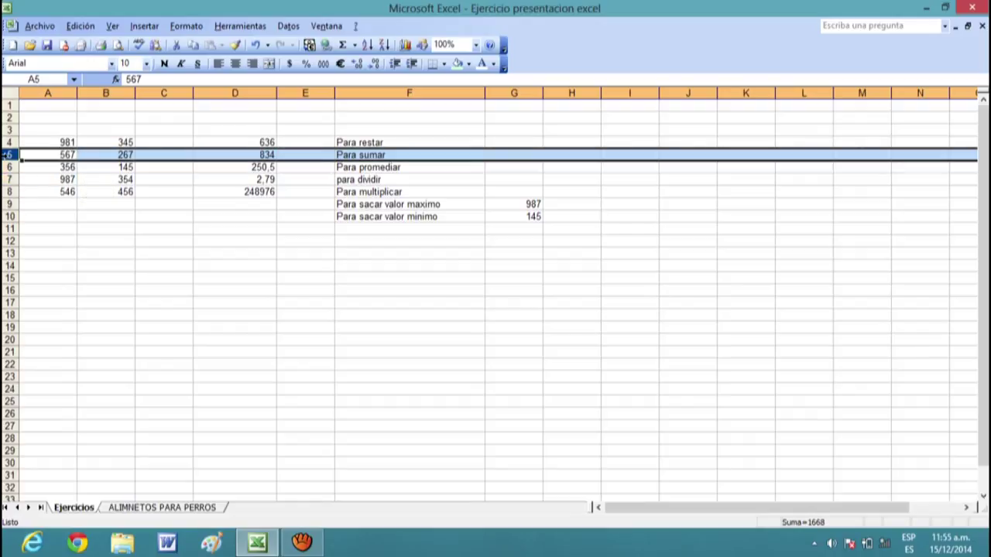
{"action": "left_click", "coordinate": [8, 352], "text": "ctrl"}
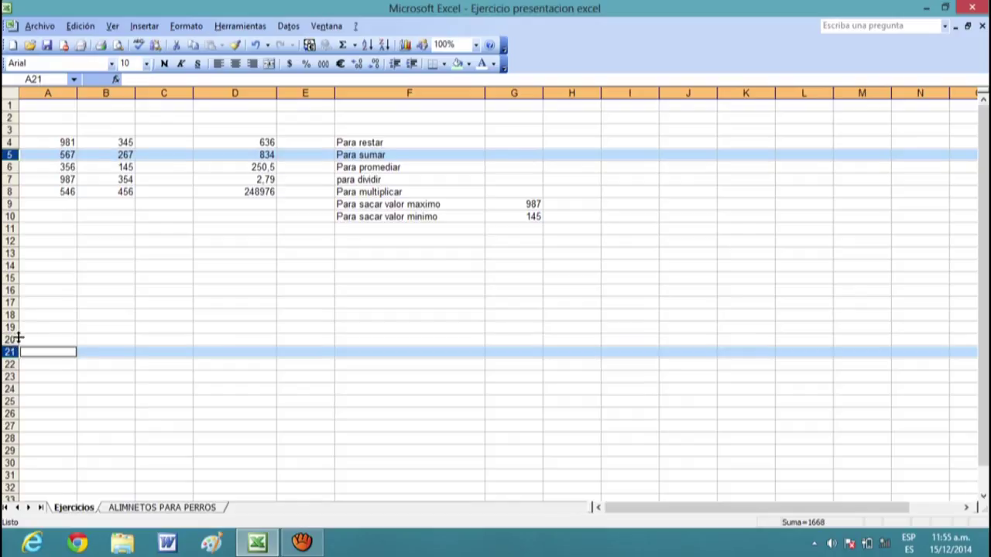
{"action": "left_click", "coordinate": [44, 313]}
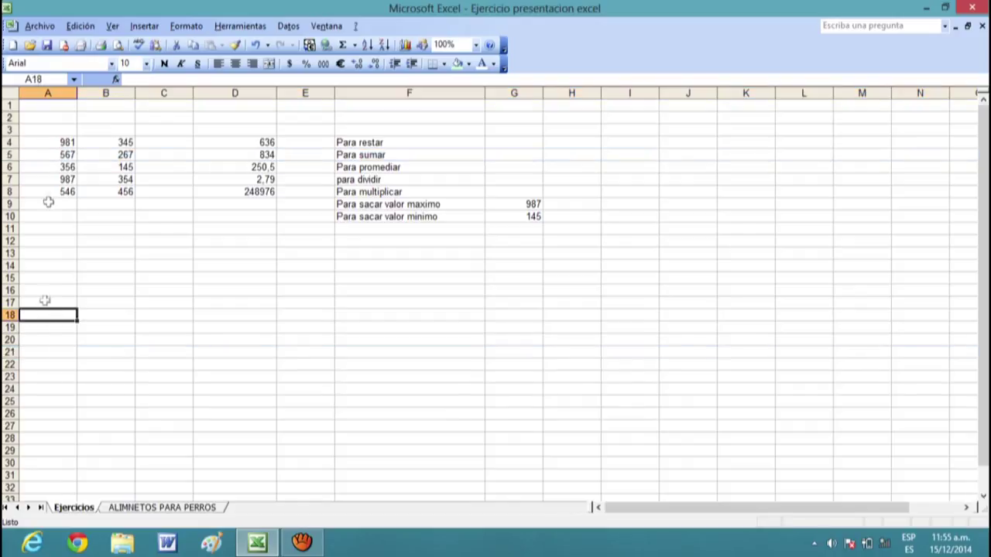
Step: Select rows 5 through 21 starting from the row holding 567
{"action": "left_click", "coordinate": [23, 154]}
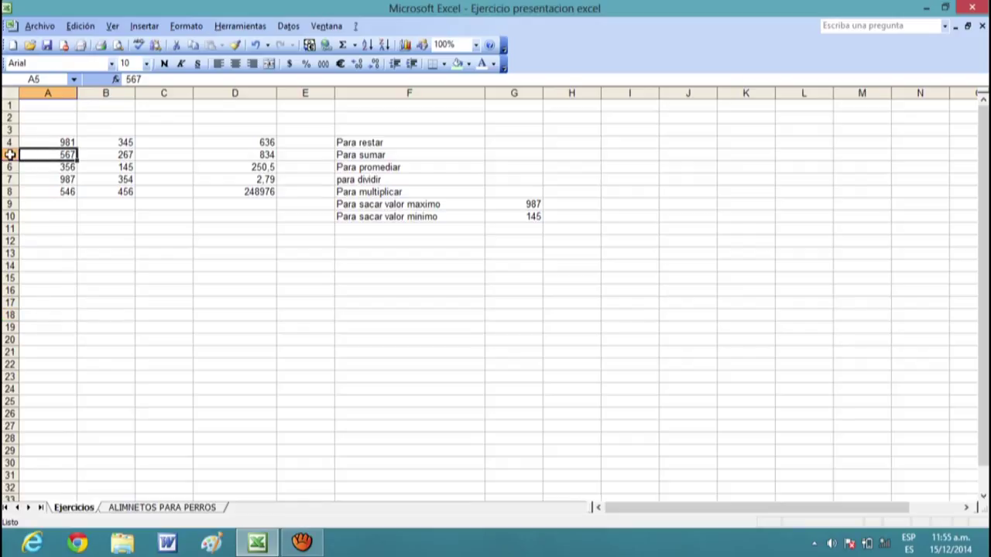
{"action": "left_click", "coordinate": [9, 154]}
{"action": "left_click_drag", "start_coordinate": [33, 156], "coordinate": [39, 388]}
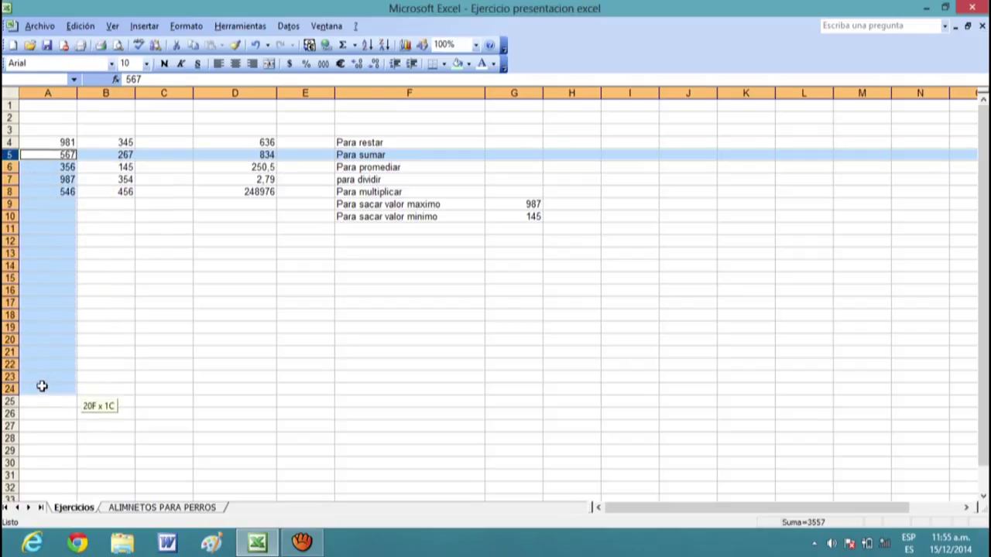
{"action": "left_click", "coordinate": [9, 155]}
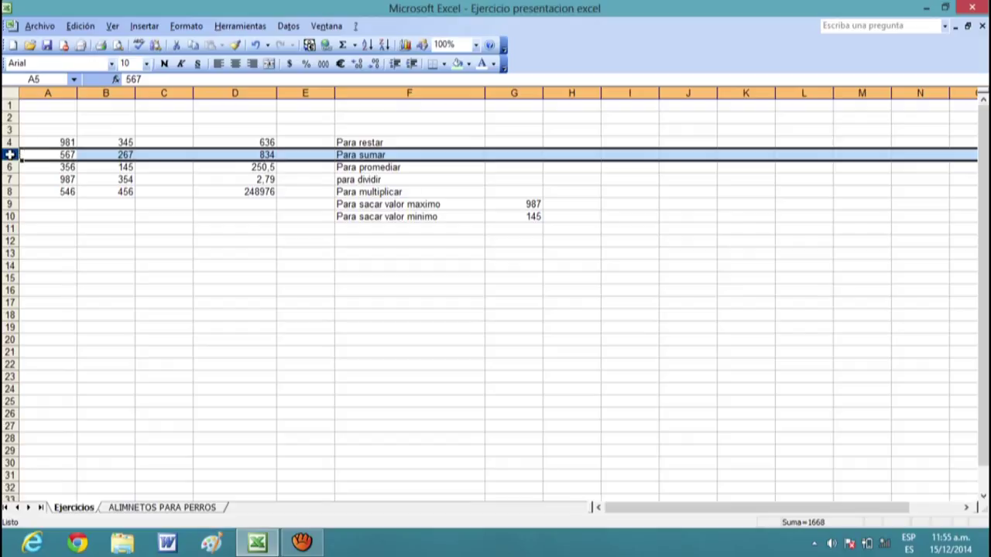
{"action": "left_click", "coordinate": [10, 154]}
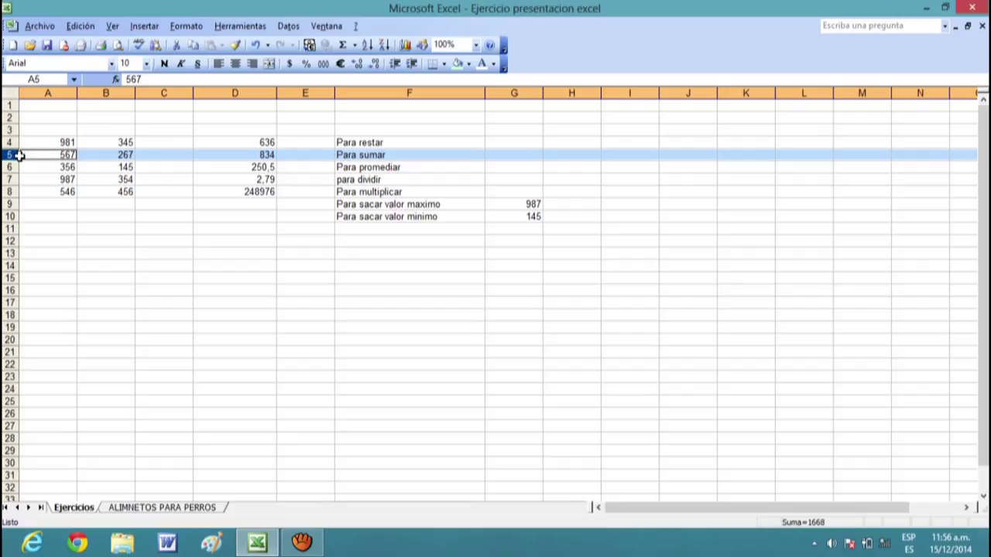
{"action": "left_click", "coordinate": [10, 155]}
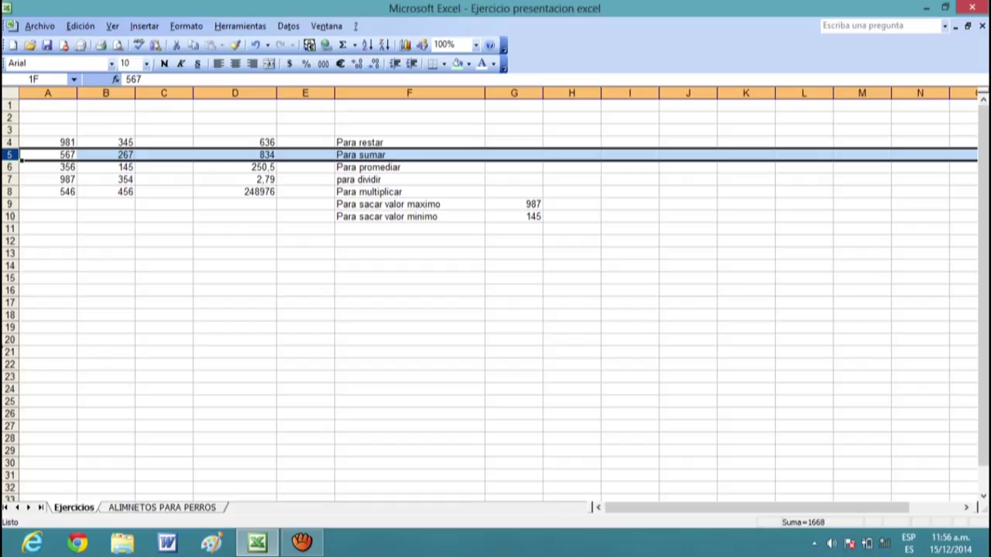
{"action": "left_click", "coordinate": [8, 345], "text": "shift"}
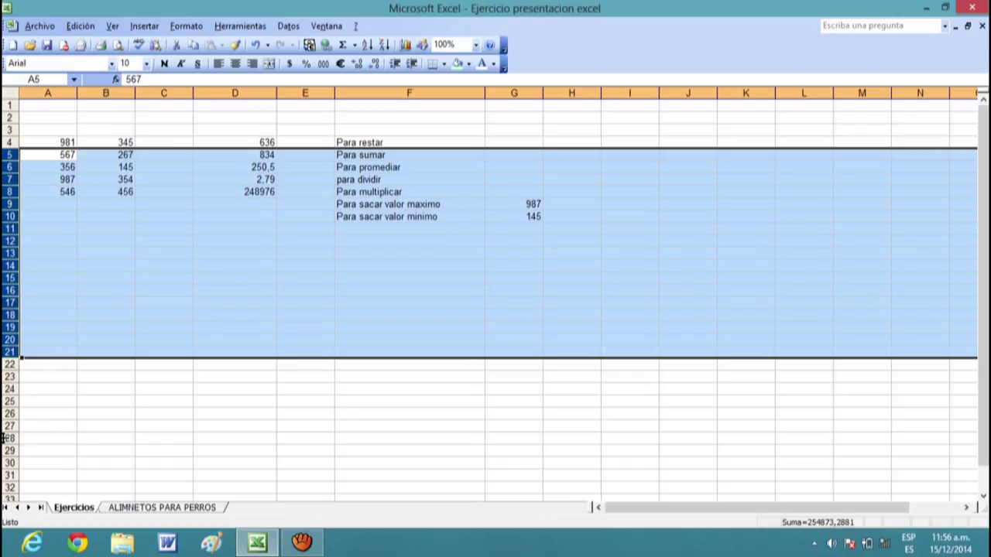
{"action": "left_click", "coordinate": [106, 413]}
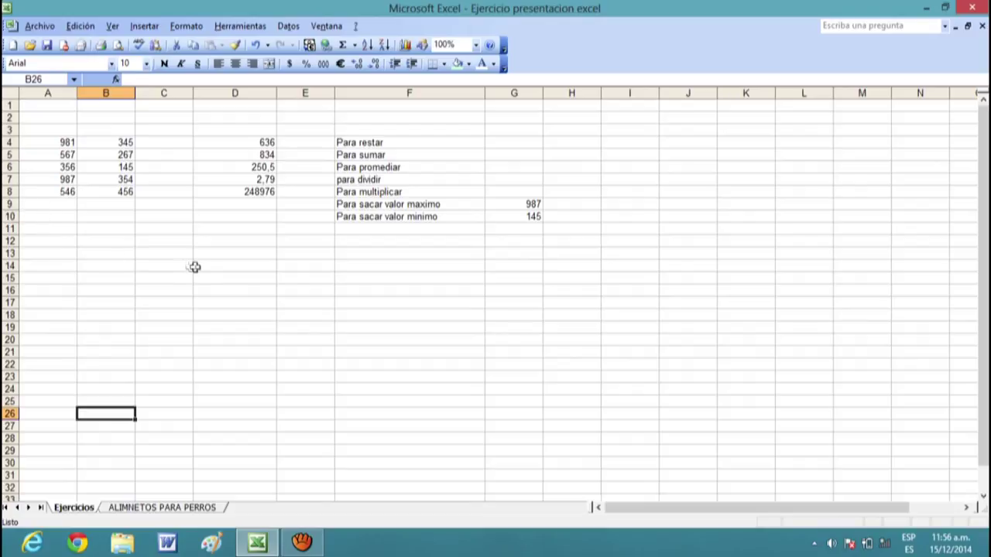
{"action": "left_click", "coordinate": [227, 264]}
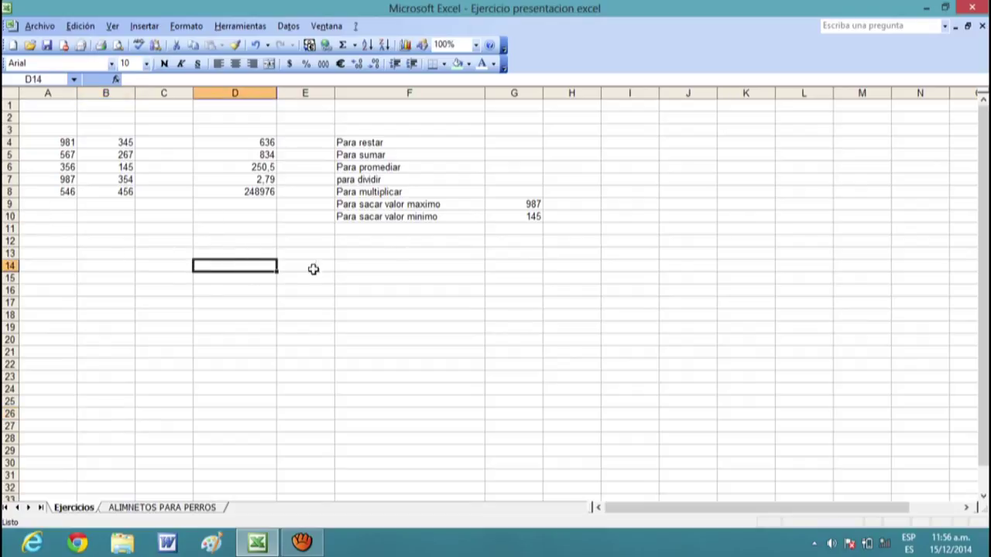
{"action": "left_click", "coordinate": [420, 256]}
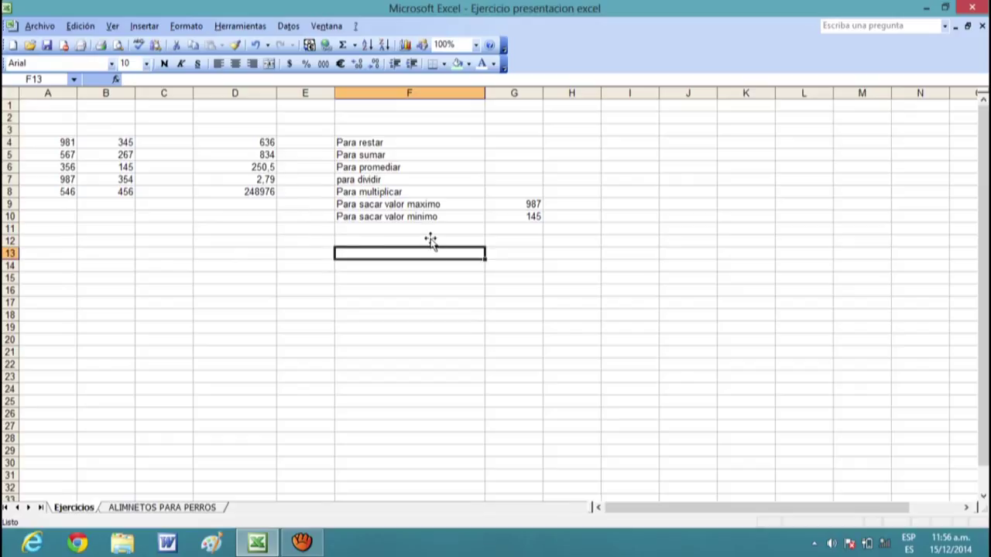
{"action": "left_click", "coordinate": [517, 205]}
{"action": "left_click", "coordinate": [516, 216]}
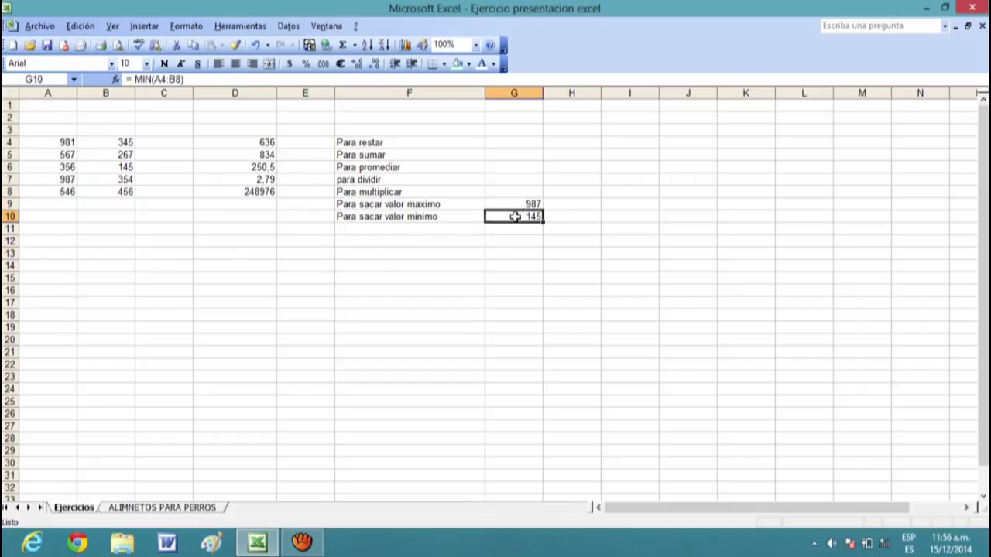
{"action": "left_click", "coordinate": [401, 146]}
{"action": "left_click", "coordinate": [400, 154]}
{"action": "left_click", "coordinate": [408, 167]}
{"action": "left_click", "coordinate": [408, 179]}
{"action": "left_click", "coordinate": [410, 192]}
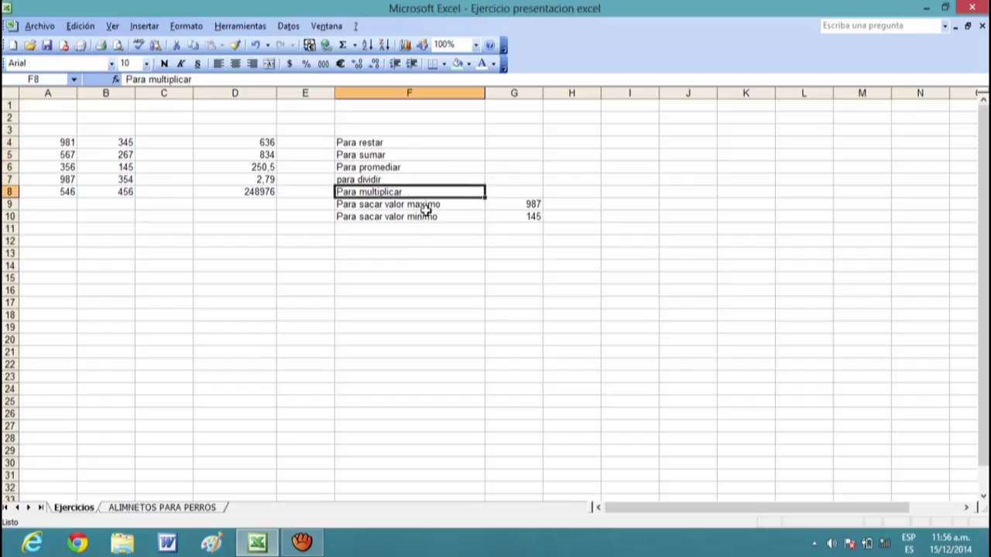
{"action": "left_click", "coordinate": [425, 218]}
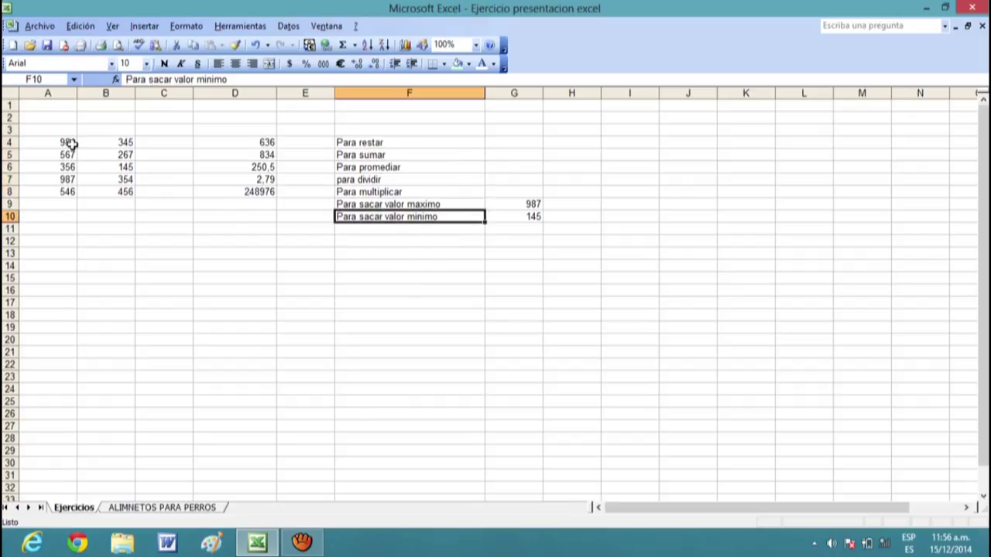
{"action": "left_click_drag", "start_coordinate": [68, 144], "coordinate": [432, 238]}
{"action": "left_click", "coordinate": [387, 290]}
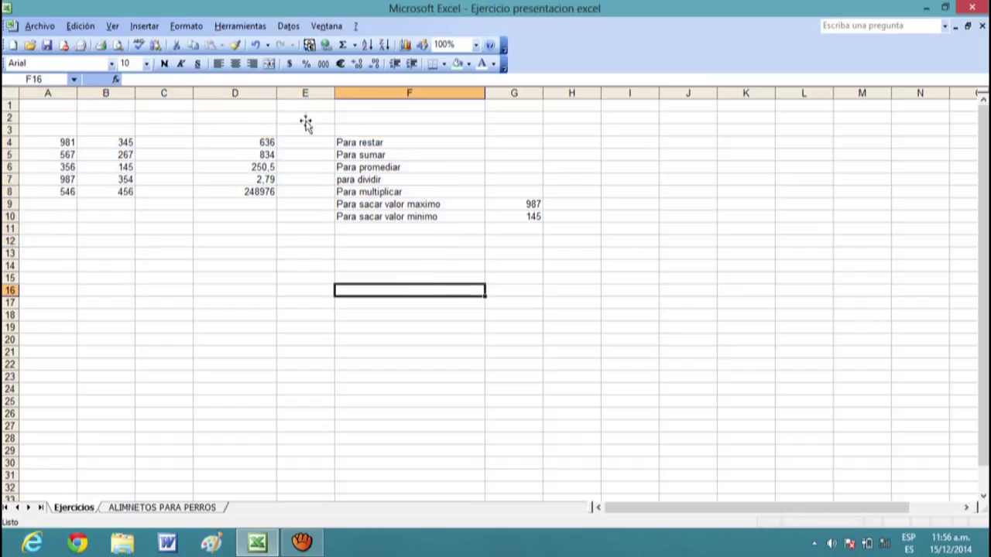
{"action": "left_click", "coordinate": [98, 108]}
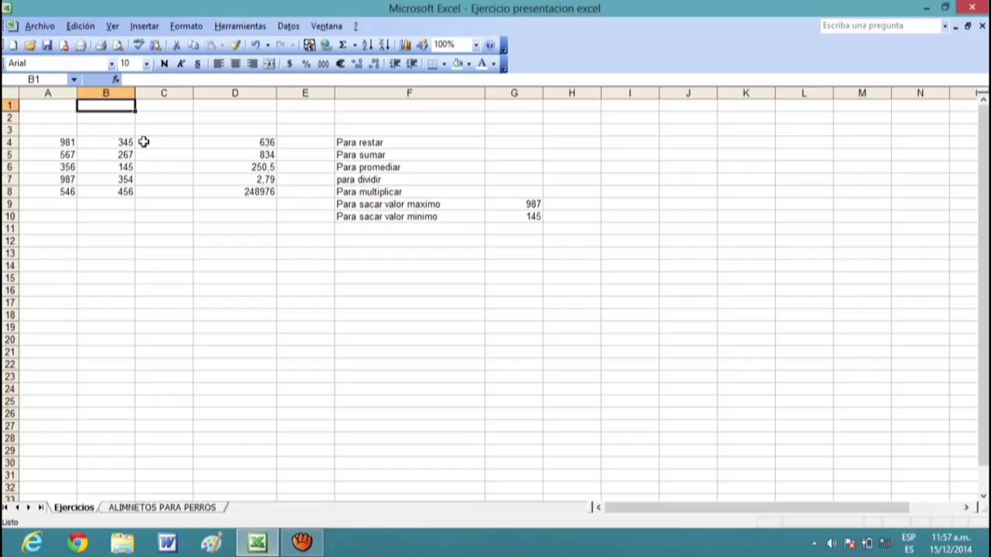
{"action": "left_click_drag", "start_coordinate": [159, 130], "coordinate": [235, 317]}
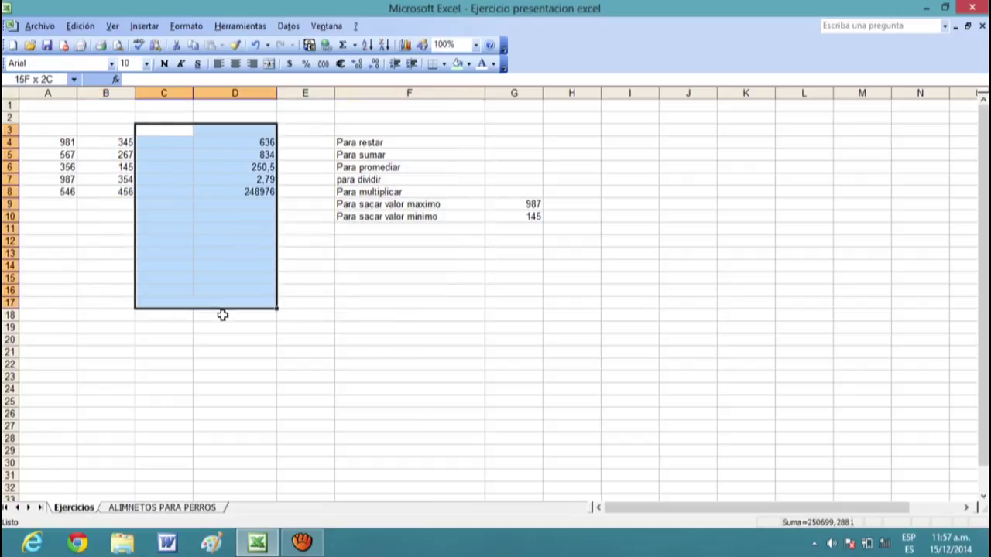
{"action": "left_click", "coordinate": [382, 352]}
{"action": "left_click", "coordinate": [114, 108]}
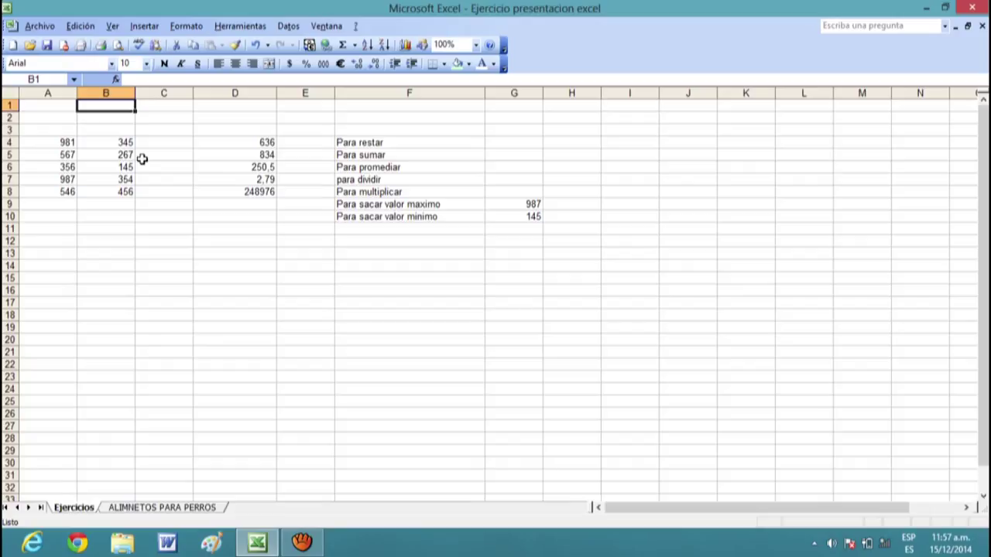
Step: Clear the stray 'F' typed into B1, leaving it empty
{"action": "left_click_drag", "start_coordinate": [142, 158], "coordinate": [161, 200]}
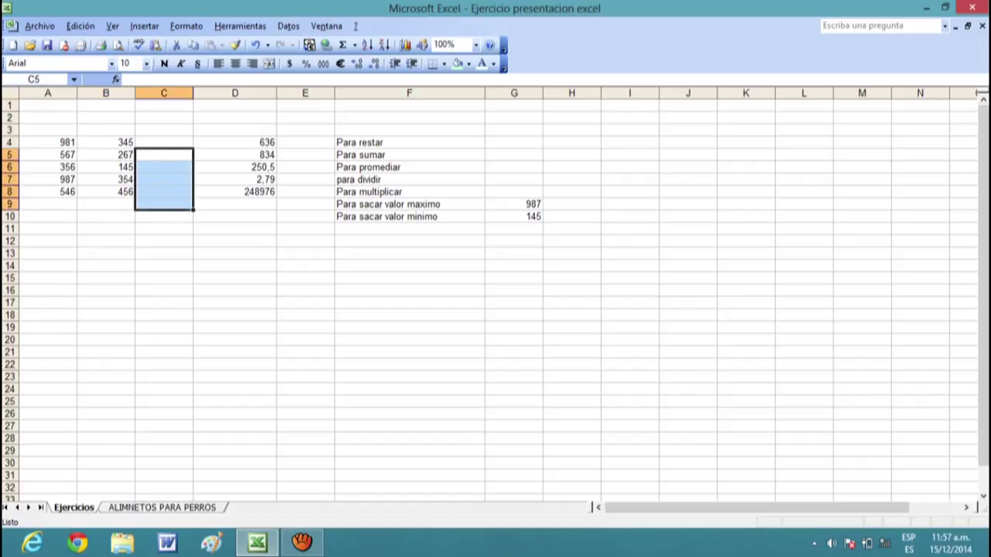
{"action": "left_click", "coordinate": [341, 105]}
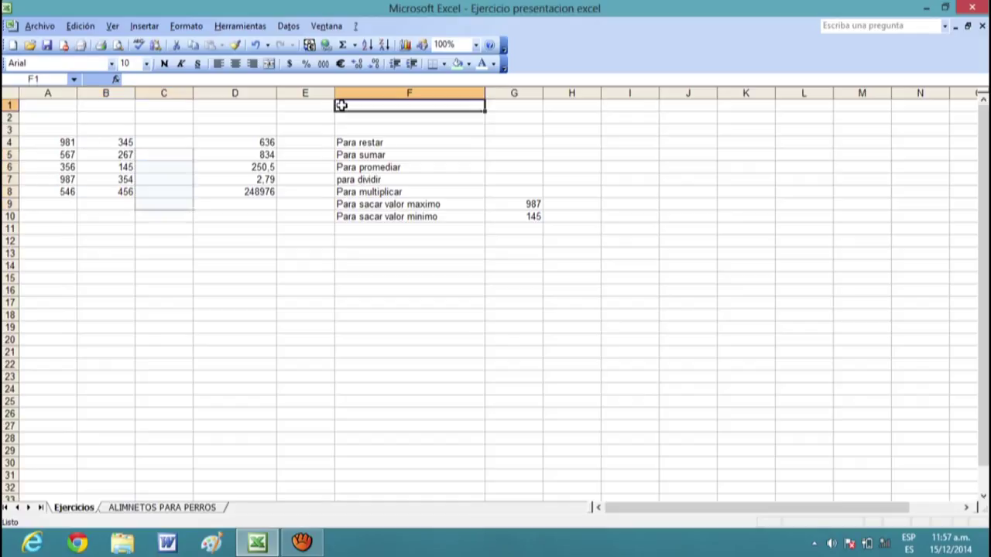
{"action": "left_click", "coordinate": [83, 106]}
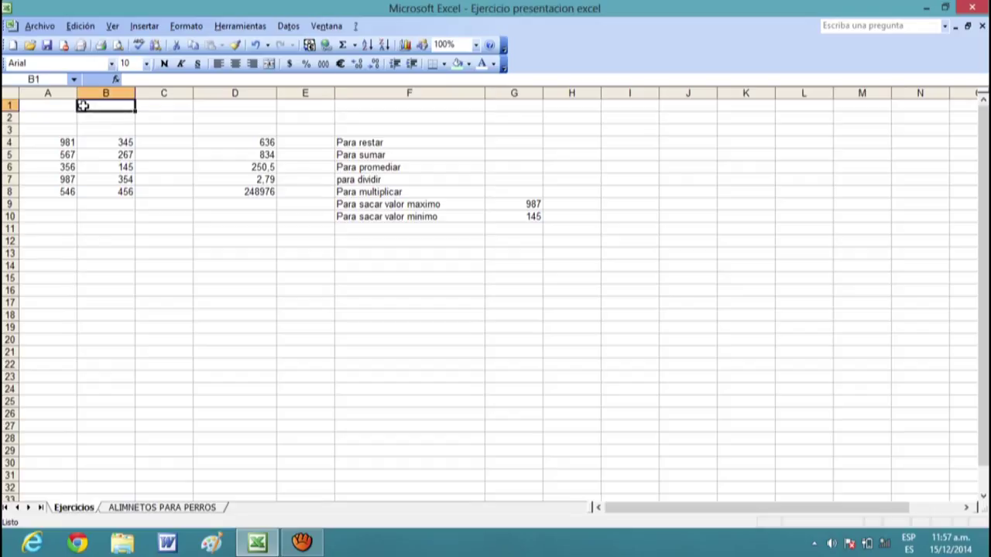
{"action": "type", "text": "F"}
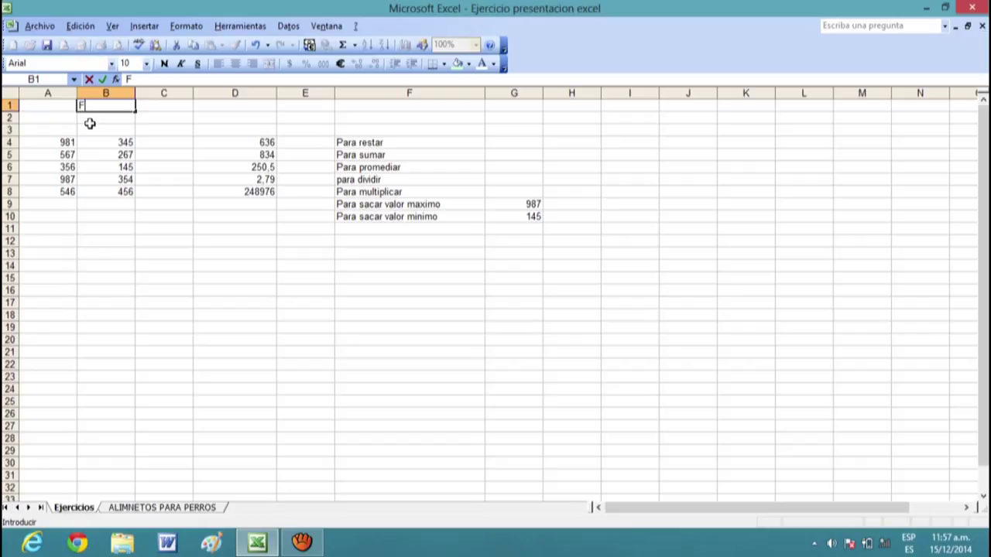
{"action": "left_click", "coordinate": [89, 122]}
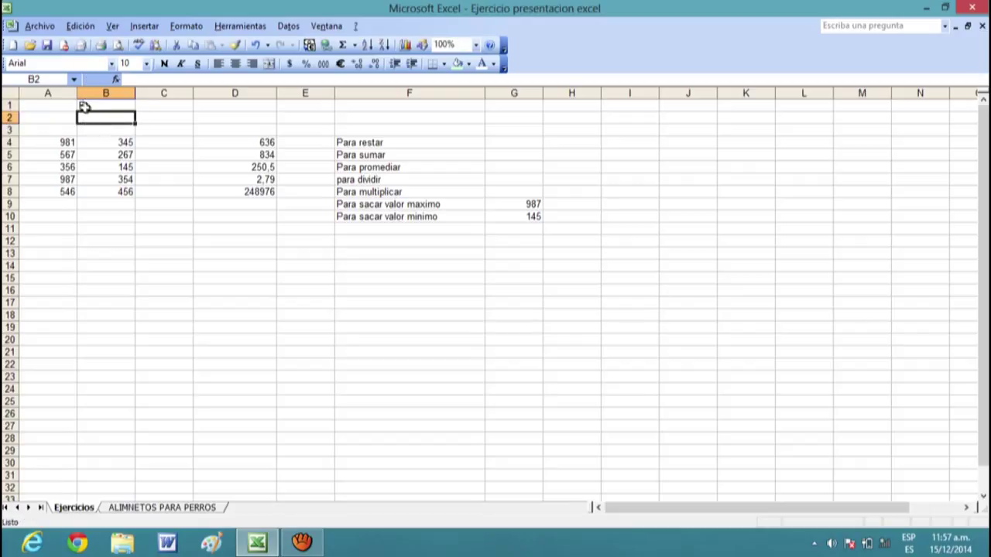
{"action": "left_click", "coordinate": [83, 106]}
{"action": "key", "text": "BackSpace"}
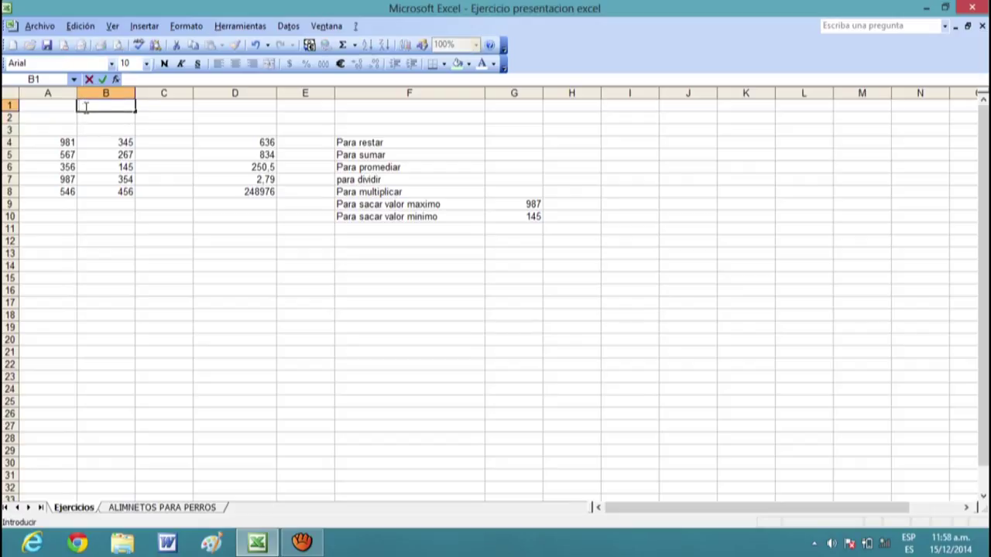
{"action": "left_click", "coordinate": [84, 119]}
Step: Type 'Fecha del ejercicio' into B2, correcting the typo
{"action": "key", "text": "Caps_Lock"}
{"action": "type", "text": "F"}
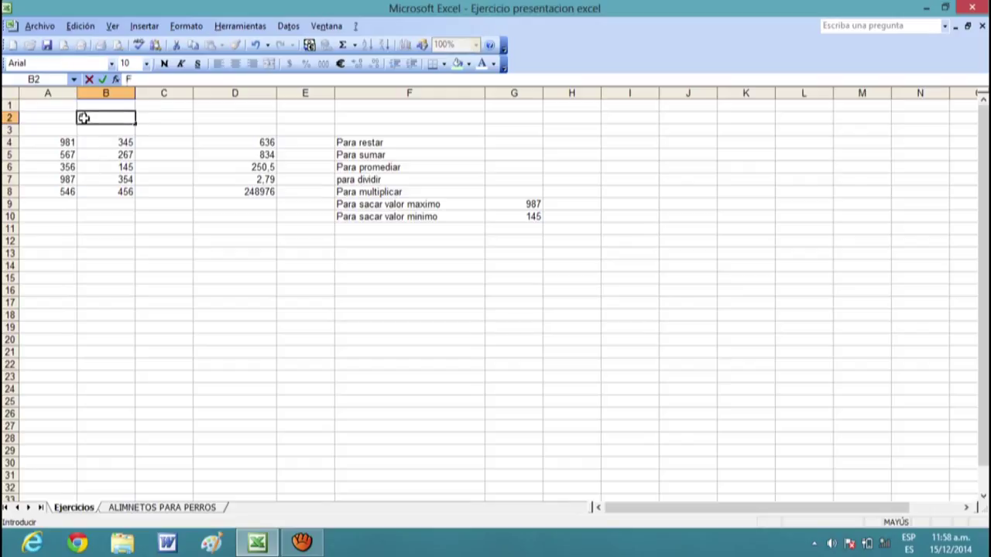
{"action": "type", "text": "echa dek"}
{"action": "key", "text": "BackSpace"}
{"action": "type", "text": "l ejercicio"}
{"action": "key", "text": "Return"}
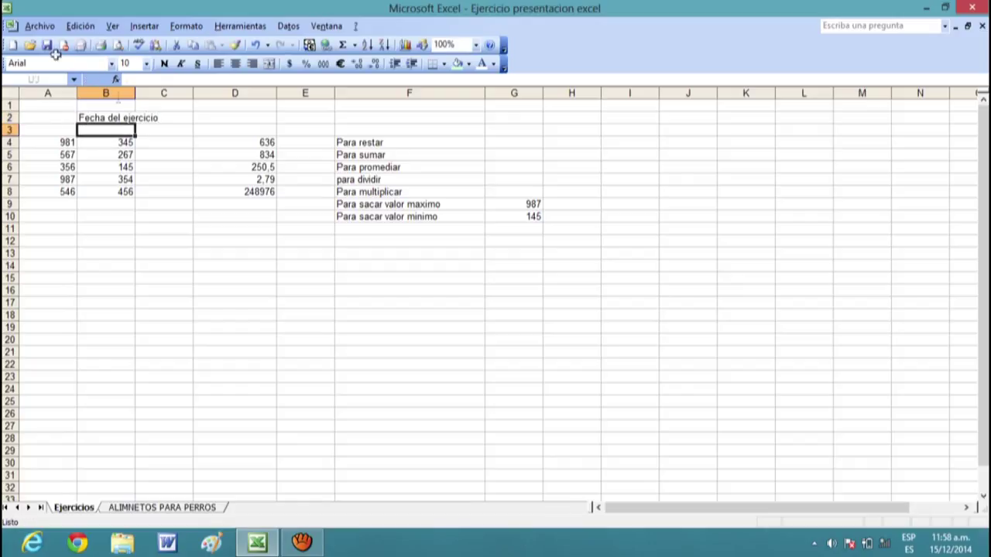
Step: Widen column B to fit the B2 label
{"action": "left_click", "coordinate": [102, 117]}
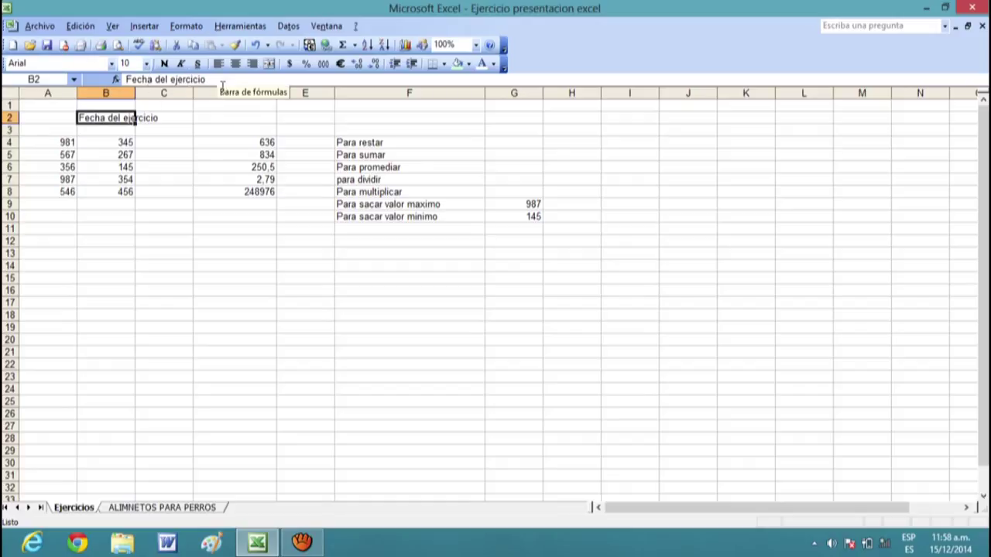
{"action": "left_click", "coordinate": [176, 154]}
{"action": "left_click", "coordinate": [155, 118]}
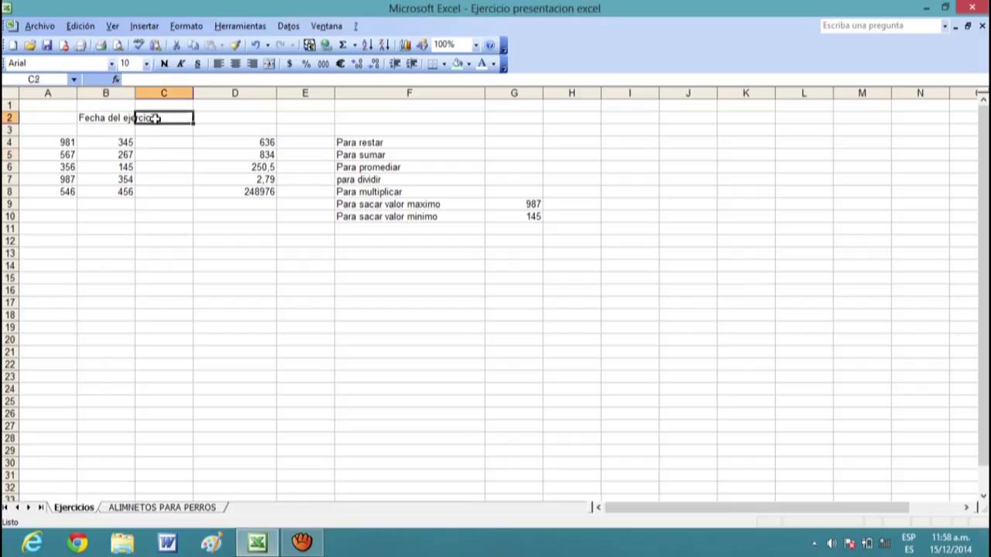
{"action": "left_click", "coordinate": [107, 117]}
{"action": "mouse_move", "coordinate": [135, 93]}
{"action": "left_mouse_down"}
{"action": "mouse_move", "coordinate": [176, 96]}
{"action": "mouse_move", "coordinate": [134, 94]}
{"action": "left_mouse_up"}
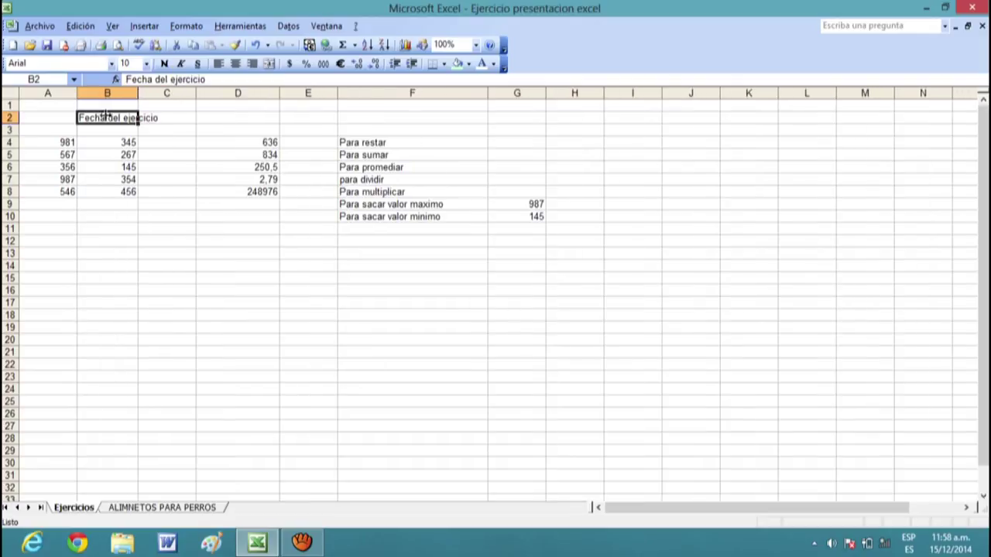
Step: Append ' =hoy()' to the B2 label, which stays plain text
{"action": "left_click", "coordinate": [223, 79]}
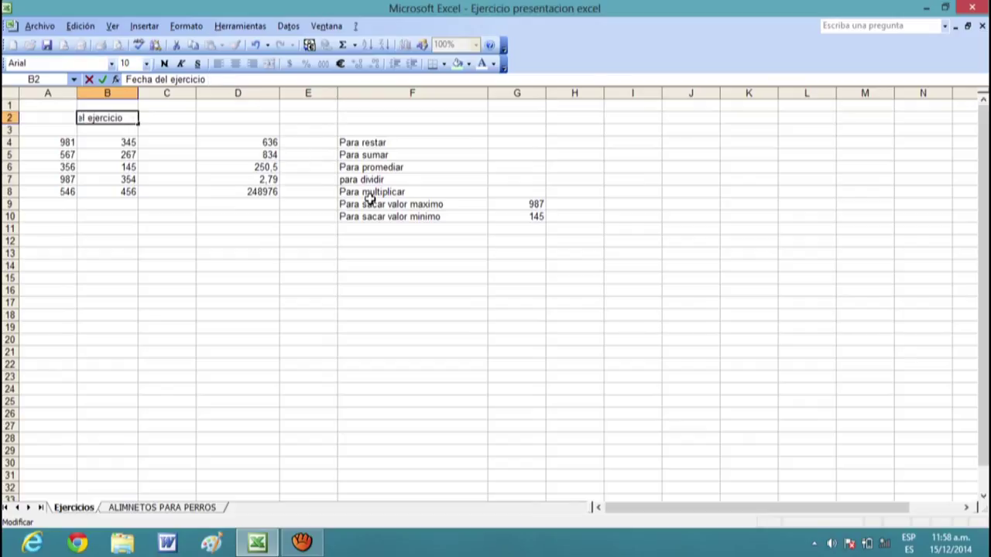
{"action": "type", "text": "= "}
{"action": "type", "text": "(h0y"}
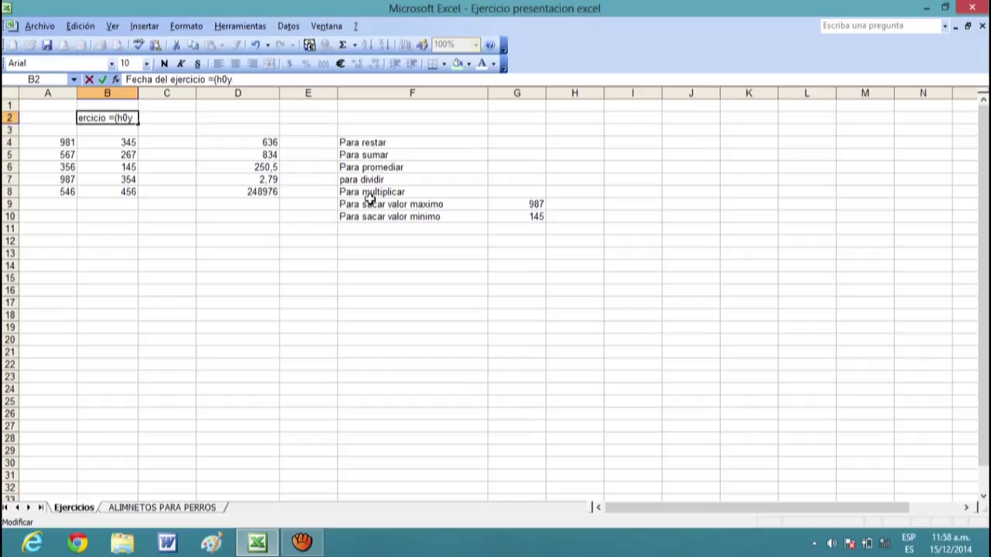
{"action": "type", "text": ")"}
{"action": "key", "text": "BackSpace"}
{"action": "key", "text": "BackSpace"}
{"action": "key", "text": "BackSpace"}
{"action": "key", "text": "BackSpace"}
{"action": "key", "text": "BackSpace"}
{"action": "type", "text": "h0"}
{"action": "key", "text": "BackSpace"}
{"action": "type", "text": "o"}
{"action": "type", "text": "y"}
{"action": "type", "text": "()"}
{"action": "key", "text": "Return"}
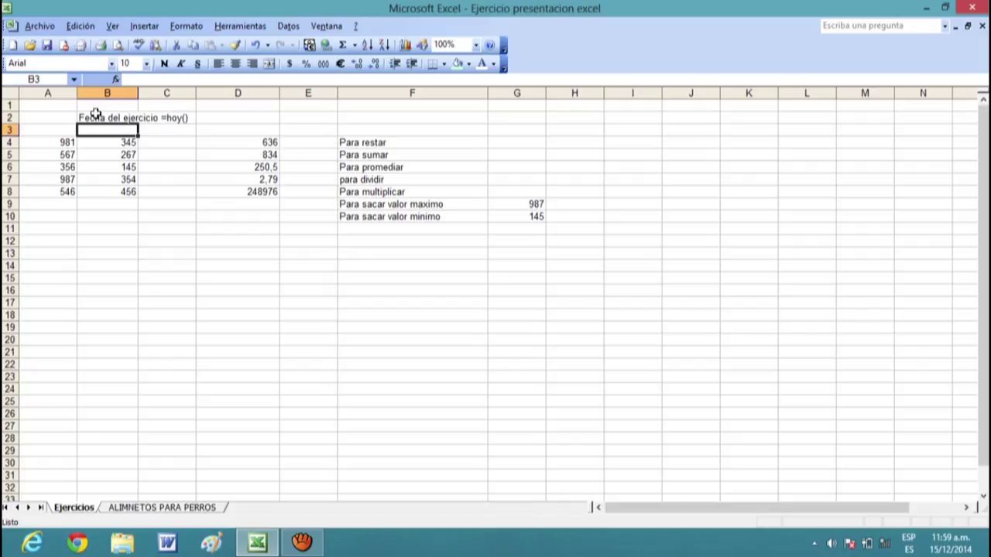
{"action": "left_click", "coordinate": [100, 116]}
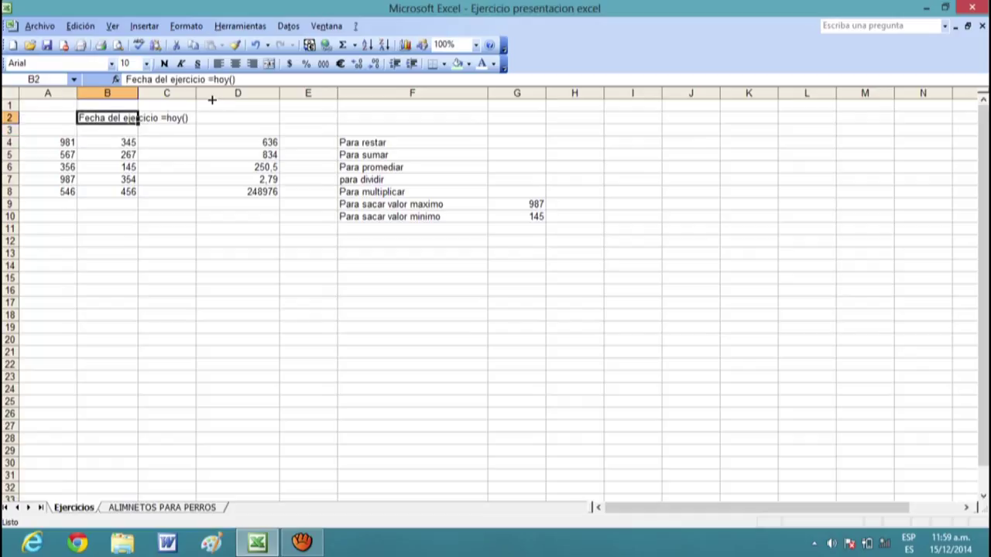
{"action": "left_click_drag", "start_coordinate": [236, 79], "coordinate": [209, 80]}
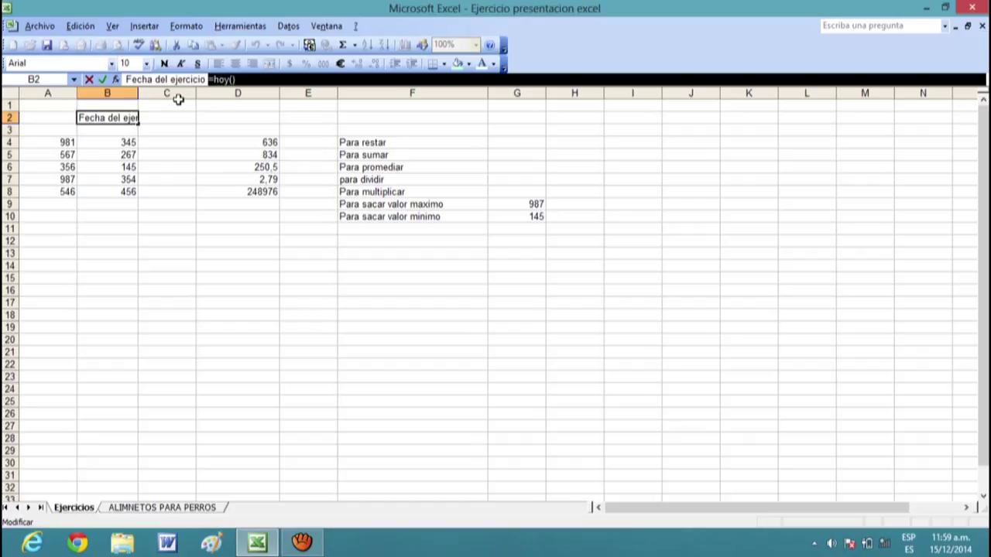
Step: Trim B2 back to 'Fecha del ejercicio' and enter =hoy() in D2, showing 15/12/2014
{"action": "key", "text": "BackSpace"}
{"action": "left_click", "coordinate": [167, 154]}
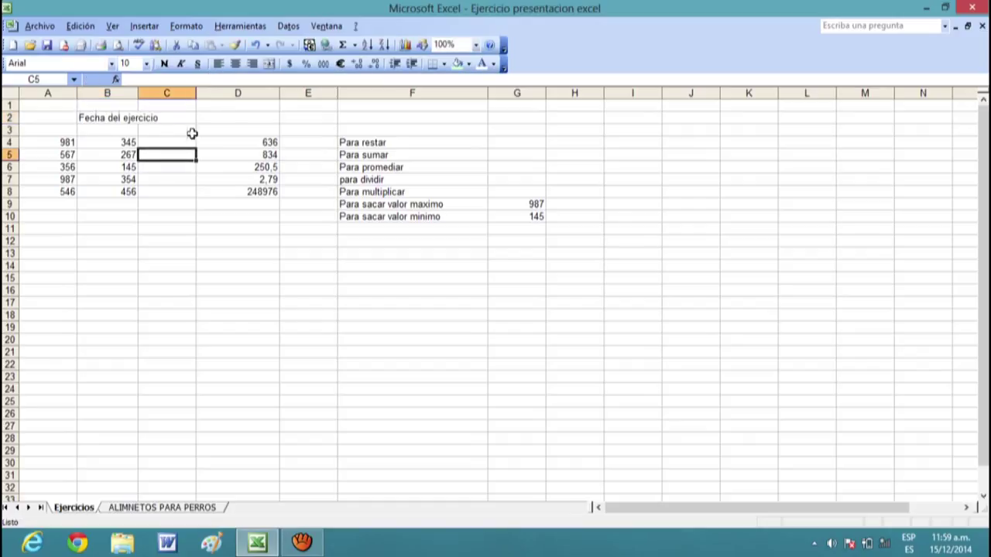
{"action": "left_click", "coordinate": [231, 118]}
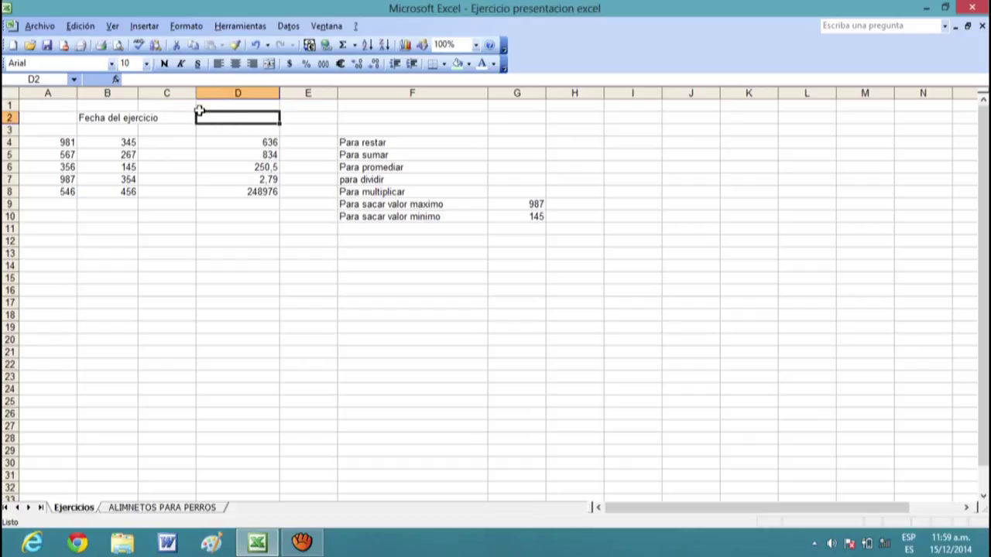
{"action": "left_click", "coordinate": [134, 79]}
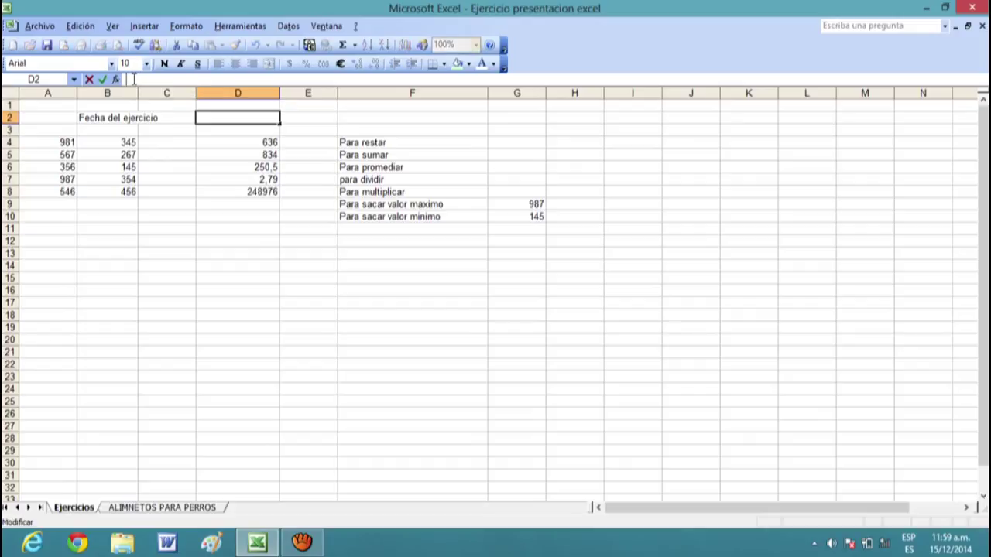
{"action": "type", "text": "=h"}
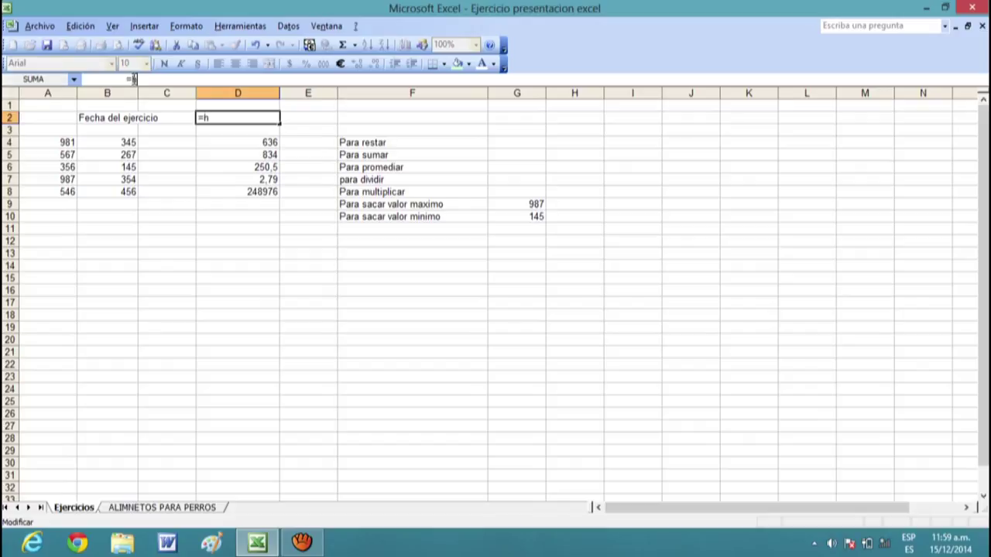
{"action": "type", "text": "oy()"}
{"action": "key", "text": "Return"}
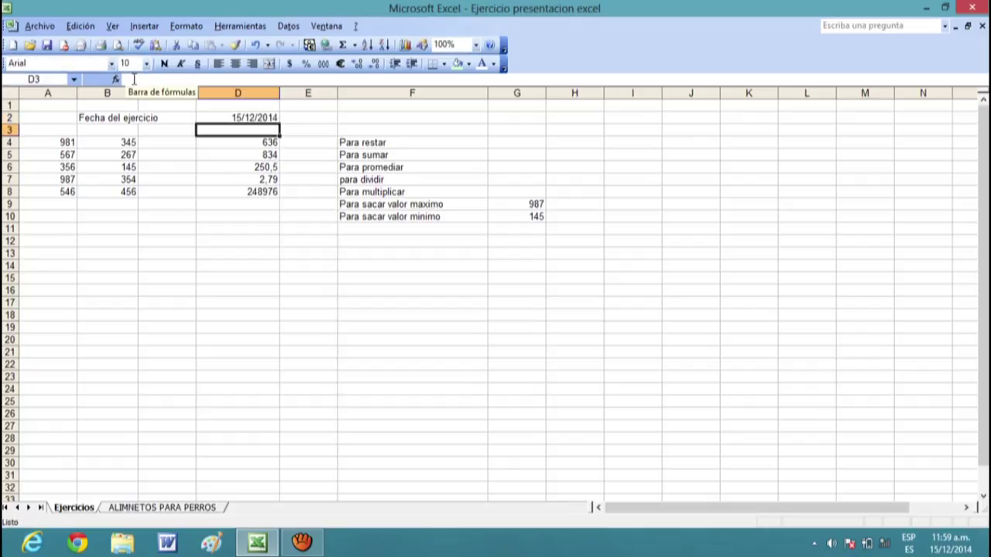
Step: Inspect the D2 formula, cancel the edit so =HOY() remains, and select G2
{"action": "left_click", "coordinate": [233, 118]}
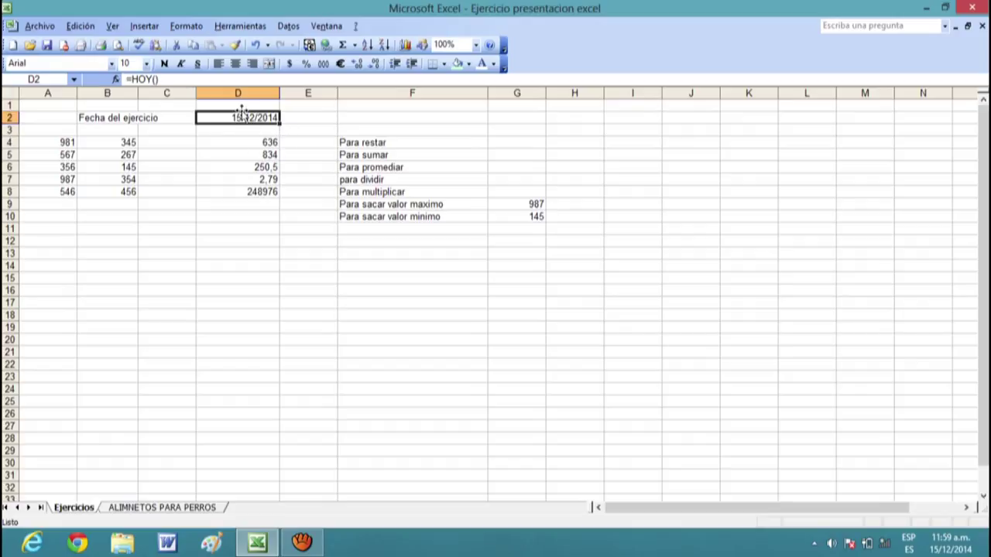
{"action": "left_click", "coordinate": [155, 79]}
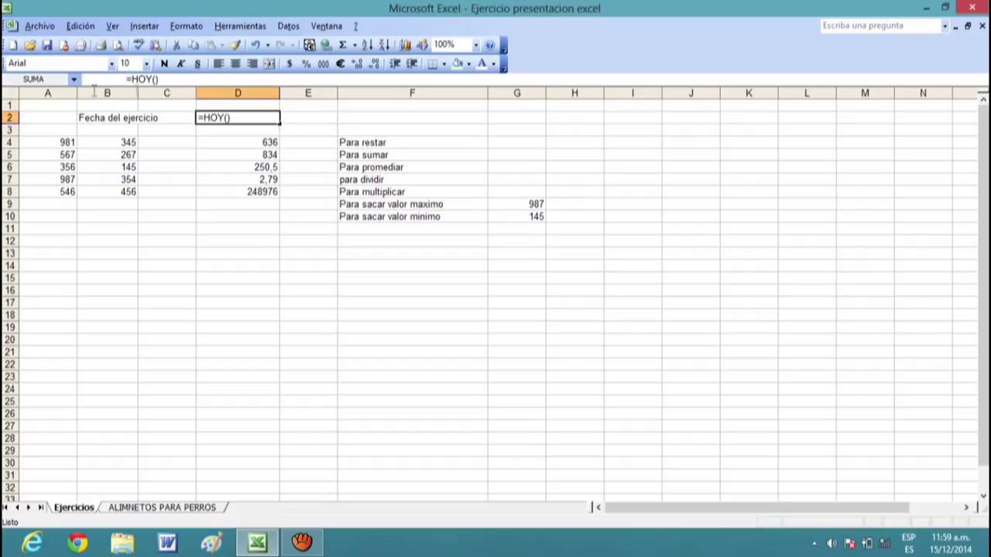
{"action": "left_click_drag", "start_coordinate": [130, 79], "coordinate": [159, 79]}
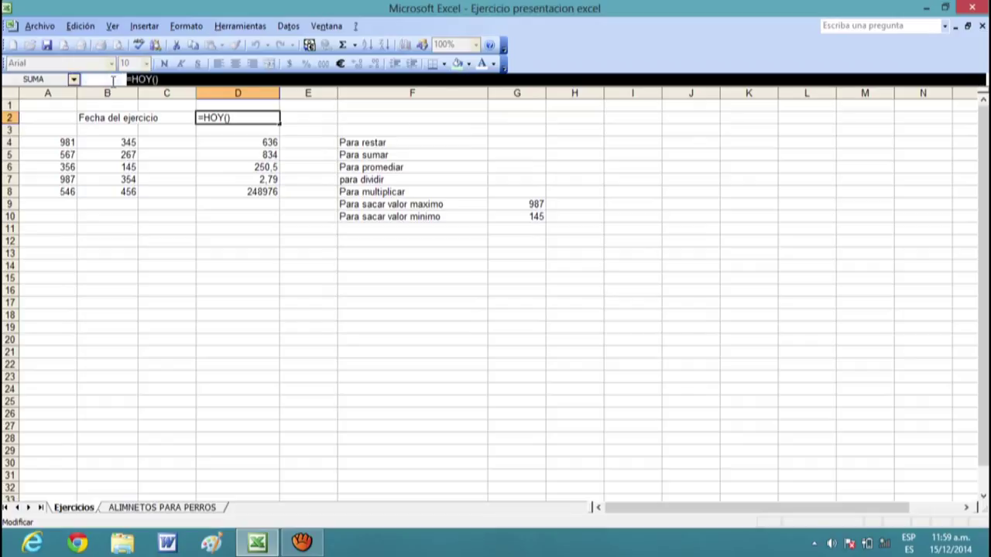
{"action": "left_click", "coordinate": [565, 177]}
{"action": "left_click", "coordinate": [531, 124]}
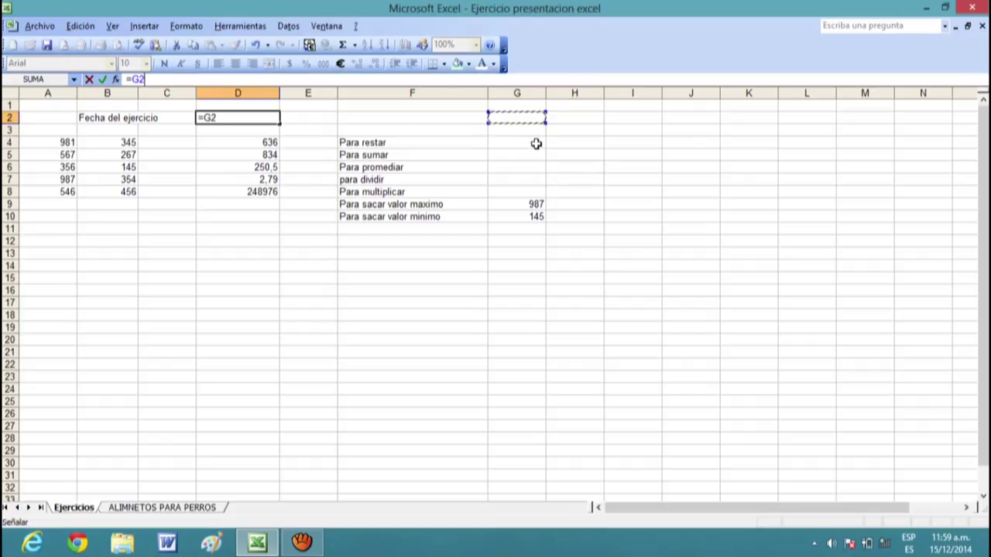
{"action": "key", "text": "Escape"}
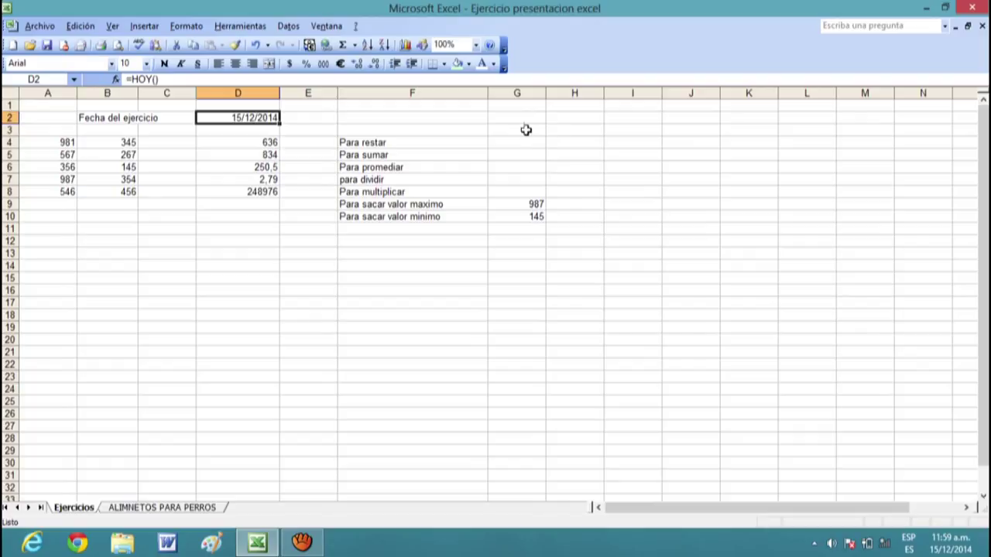
{"action": "left_click", "coordinate": [524, 129]}
{"action": "left_click", "coordinate": [511, 118]}
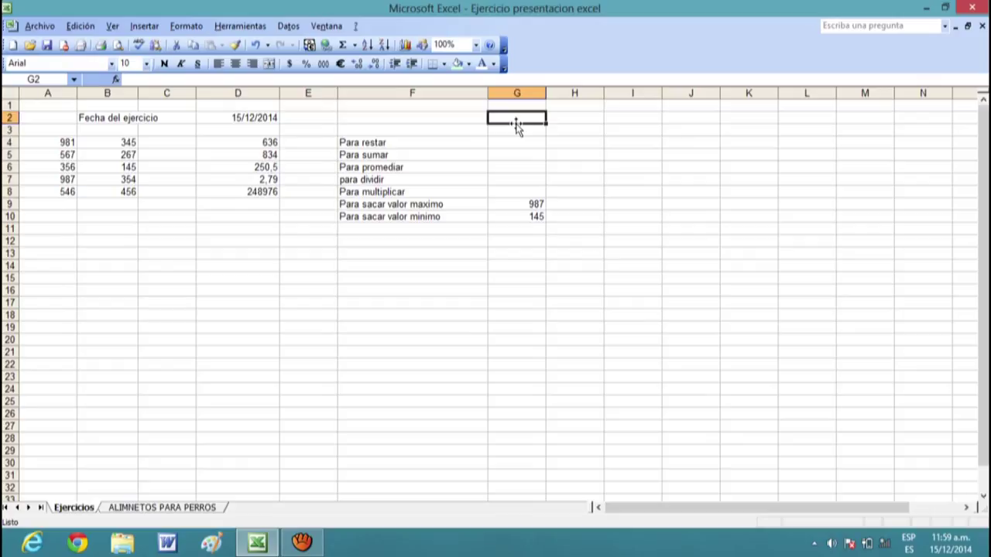
{"action": "type", "text": "Fecha de creacion "}
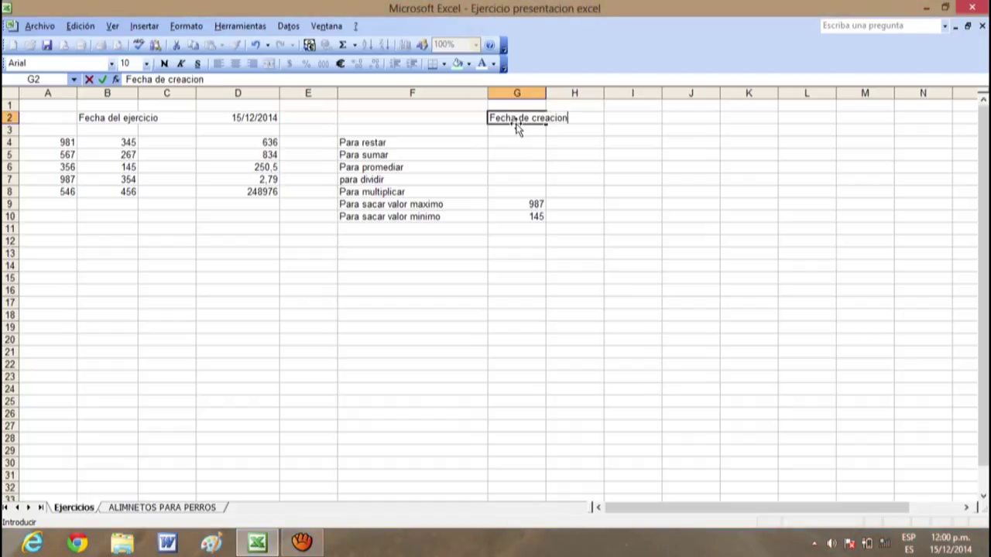
{"action": "type", "text": "del documento"}
{"action": "key", "text": "BackSpace"}
{"action": "key", "text": "BackSpace"}
{"action": "key", "text": "BackSpace"}
{"action": "key", "text": "BackSpace"}
{"action": "key", "text": "BackSpace"}
{"action": "key", "text": "BackSpace"}
{"action": "key", "text": "BackSpace"}
{"action": "key", "text": "BackSpace"}
{"action": "key", "text": "BackSpace"}
{"action": "key", "text": "BackSpace"}
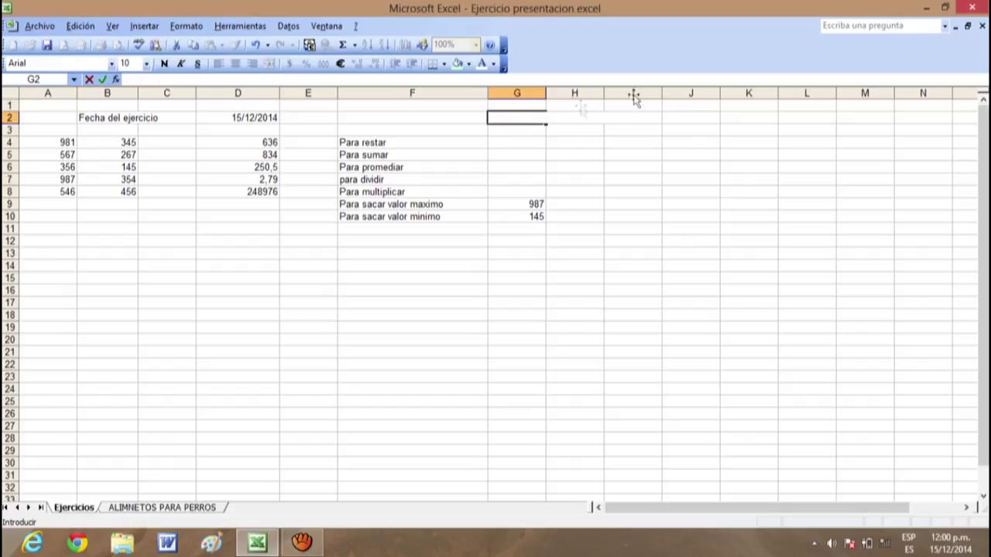
{"action": "key", "text": "Escape"}
{"action": "left_click", "coordinate": [641, 126]}
{"action": "left_click", "coordinate": [646, 117]}
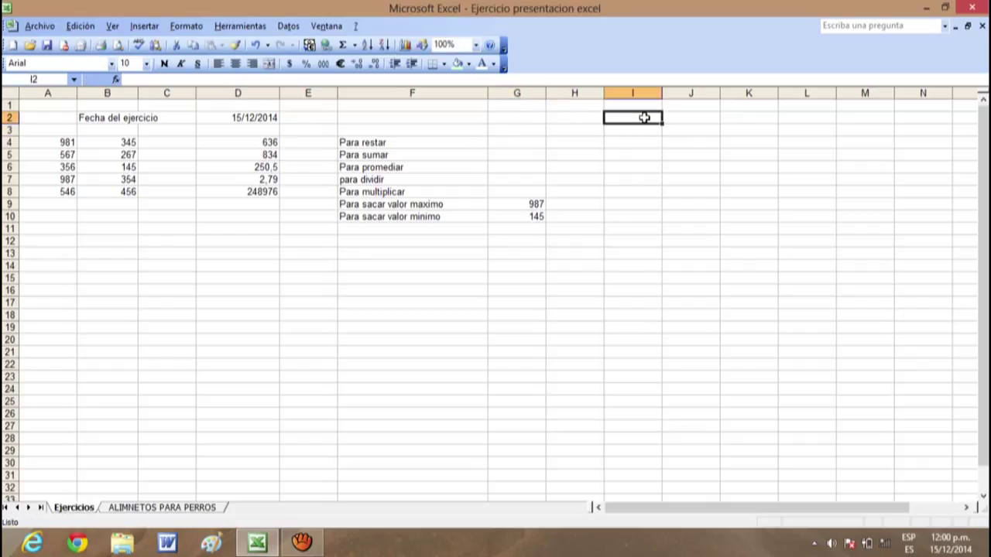
{"action": "left_click", "coordinate": [629, 130]}
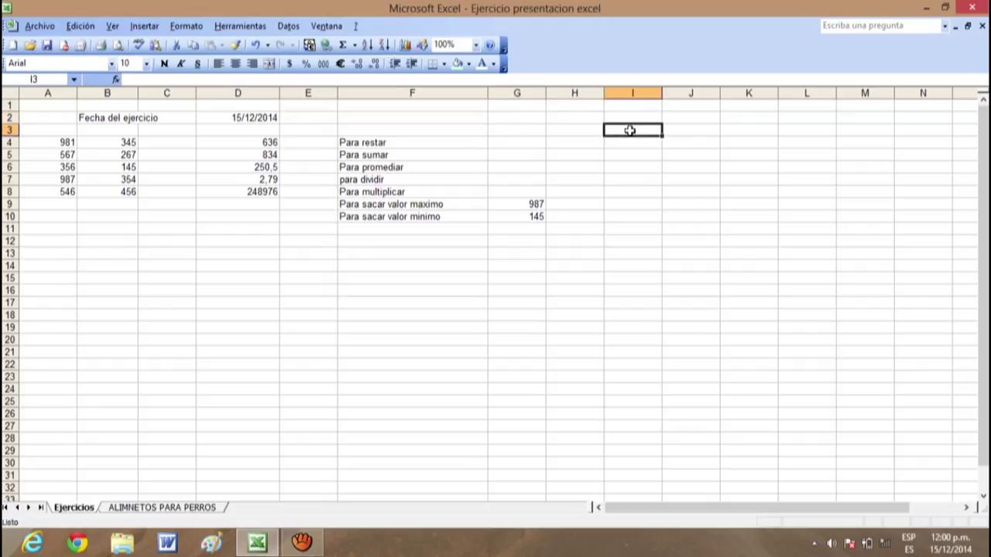
{"action": "left_click", "coordinate": [619, 113]}
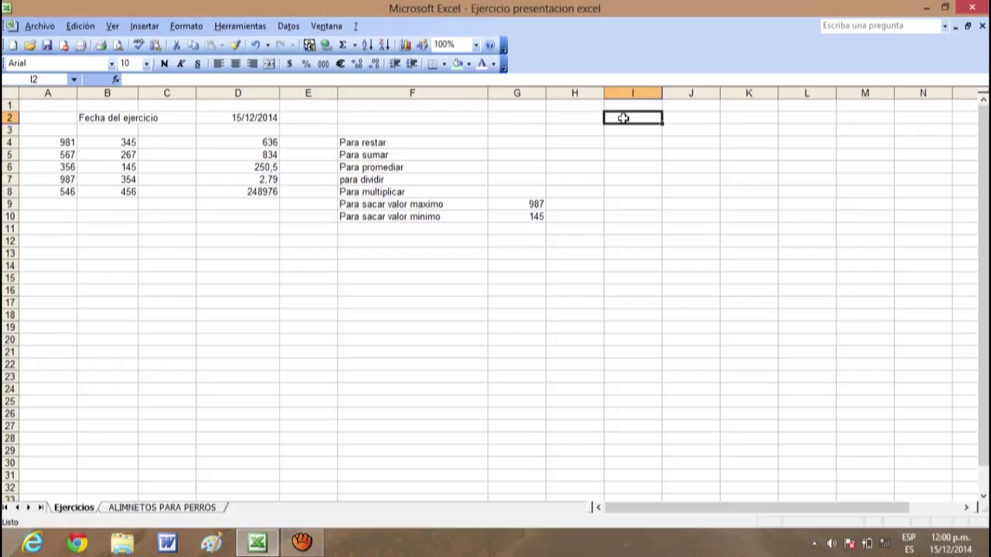
{"action": "type", "text": "fgfghfhg"}
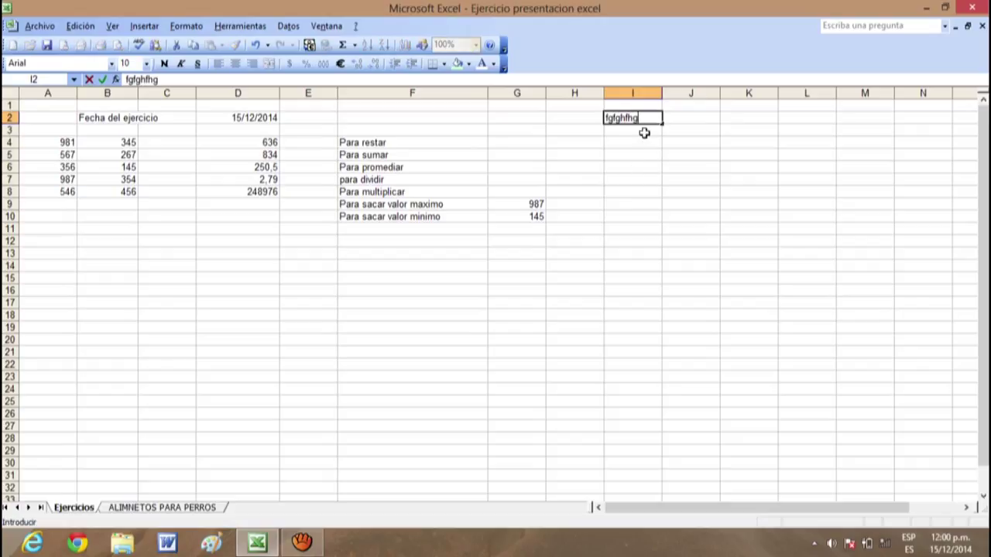
{"action": "key", "text": "Return"}
{"action": "type", "text": "ftyftyf"}
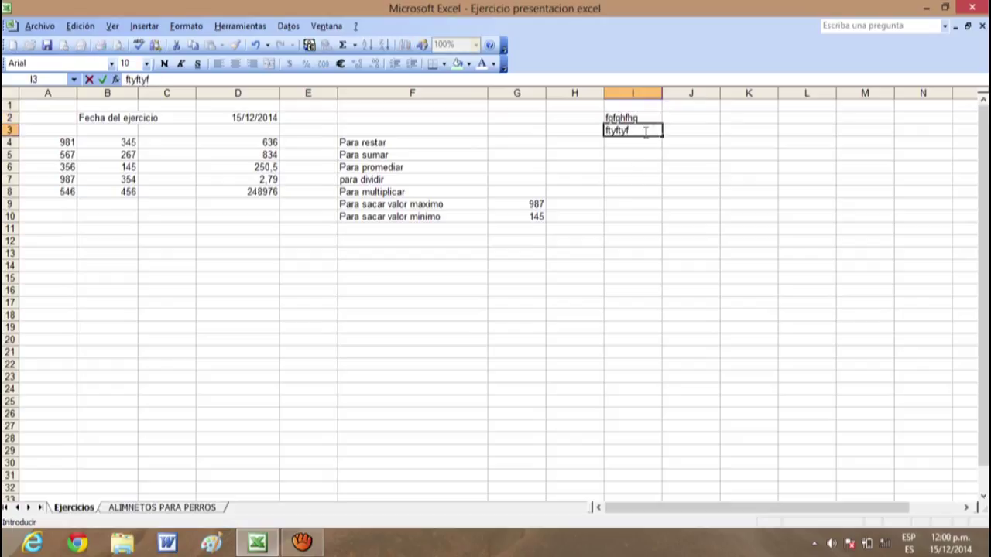
{"action": "left_click", "coordinate": [658, 179]}
{"action": "left_click", "coordinate": [625, 117]}
{"action": "left_click", "coordinate": [628, 130]}
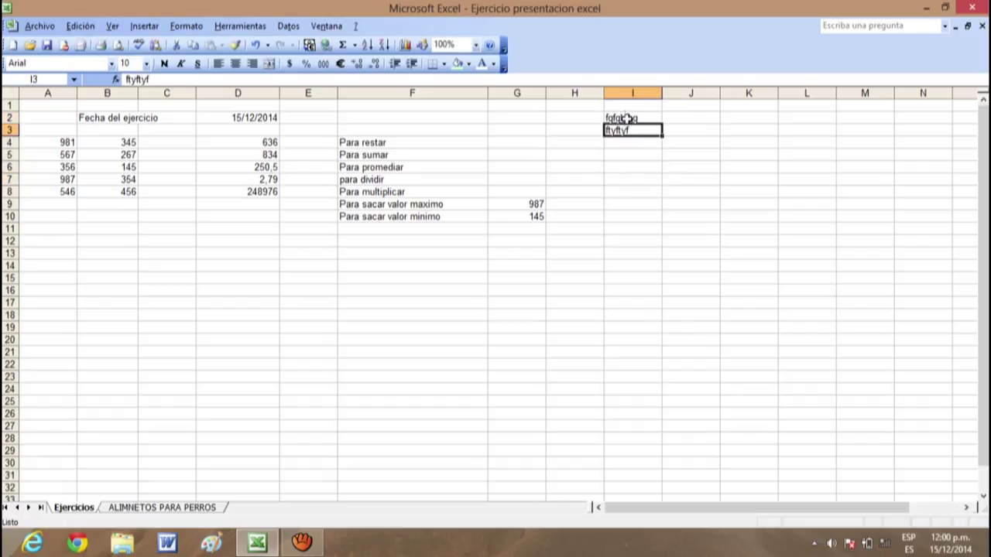
{"action": "left_click_drag", "start_coordinate": [628, 118], "coordinate": [630, 136]}
{"action": "left_click", "coordinate": [627, 200]}
{"action": "left_click", "coordinate": [627, 131]}
{"action": "key", "text": "BackSpace"}
{"action": "left_click", "coordinate": [625, 117]}
{"action": "key", "text": "BackSpace"}
{"action": "left_click", "coordinate": [623, 116]}
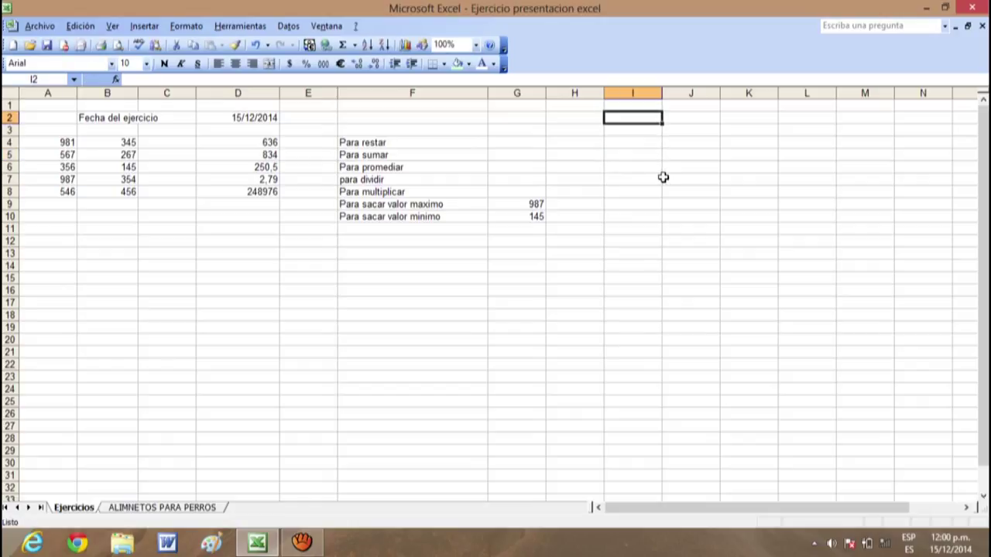
Step: Enter 'fecha de' and 'creacion' on two lines within I2
{"action": "type", "text": "fecha de"}
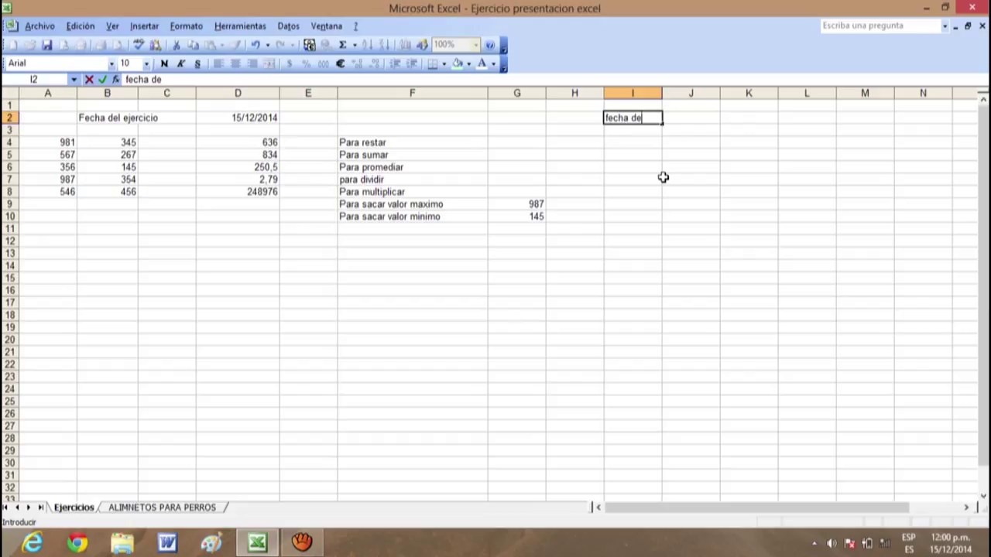
{"action": "key", "text": "alt+Return"}
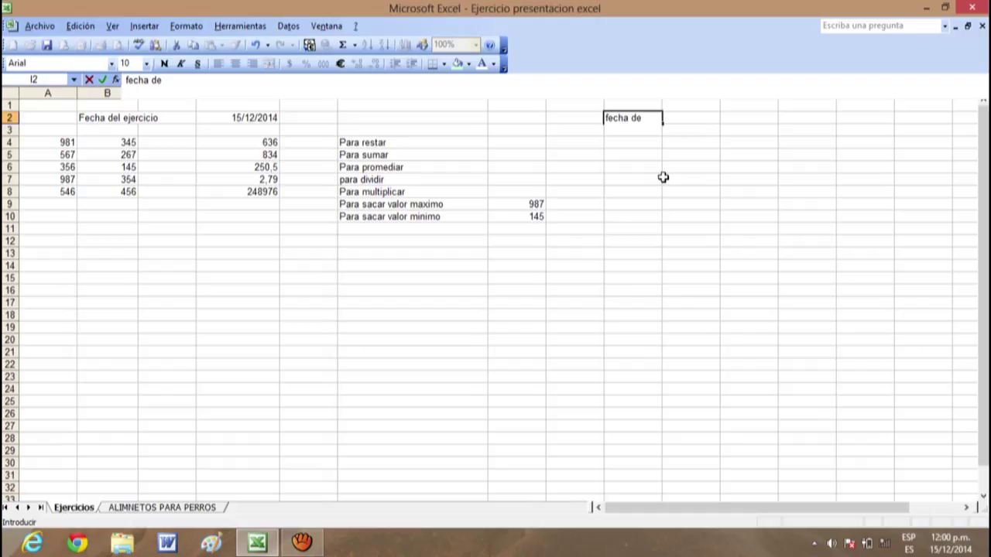
{"action": "type", "text": "cra"}
{"action": "key", "text": "BackSpace"}
{"action": "key", "text": "BackSpace"}
{"action": "type", "text": "reacion"}
{"action": "key", "text": "Return"}
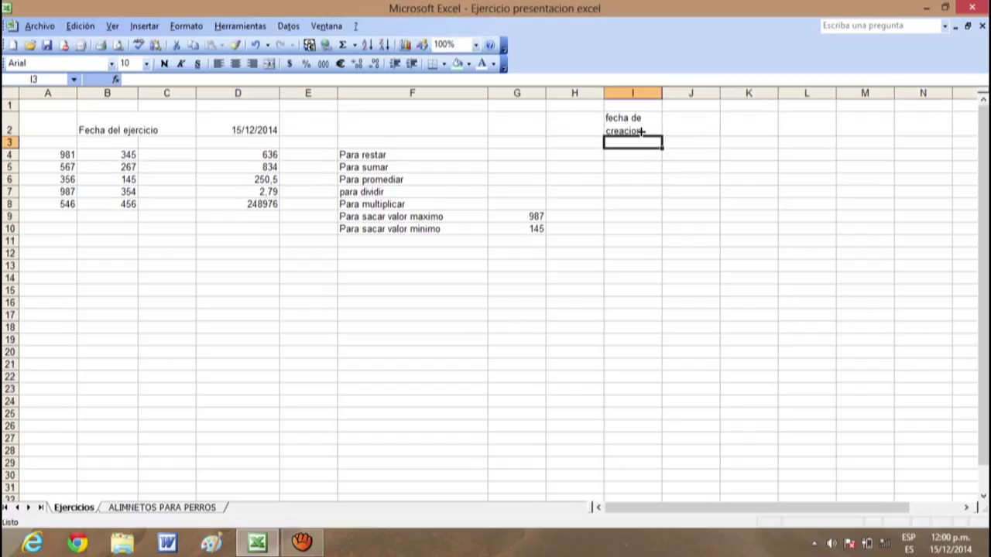
Step: Review the wrapped I2 label, then select J2 for the next header
{"action": "left_click", "coordinate": [642, 130]}
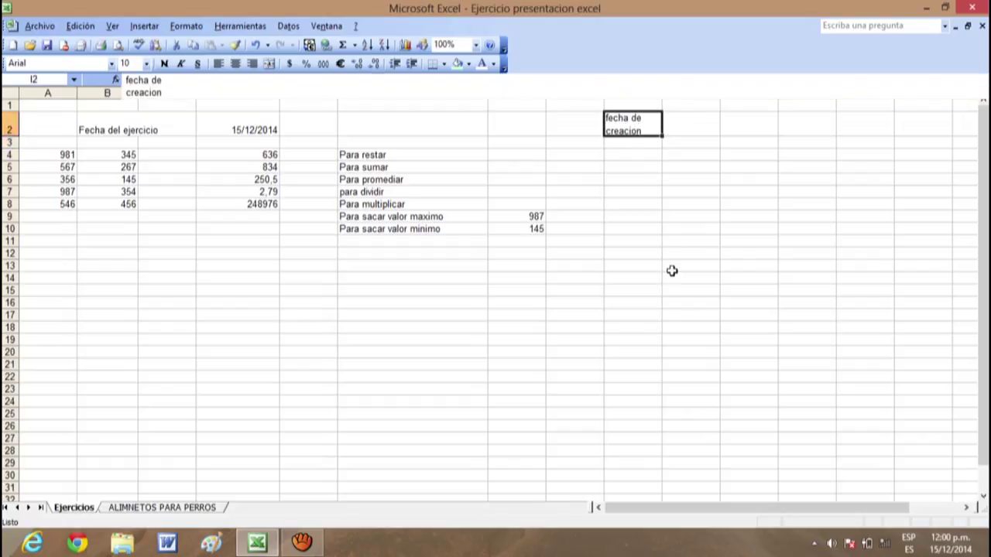
{"action": "left_click", "coordinate": [684, 277]}
{"action": "left_click", "coordinate": [686, 288]}
{"action": "left_click", "coordinate": [677, 240]}
{"action": "left_click", "coordinate": [621, 126]}
{"action": "left_click", "coordinate": [627, 131]}
{"action": "left_click", "coordinate": [689, 125]}
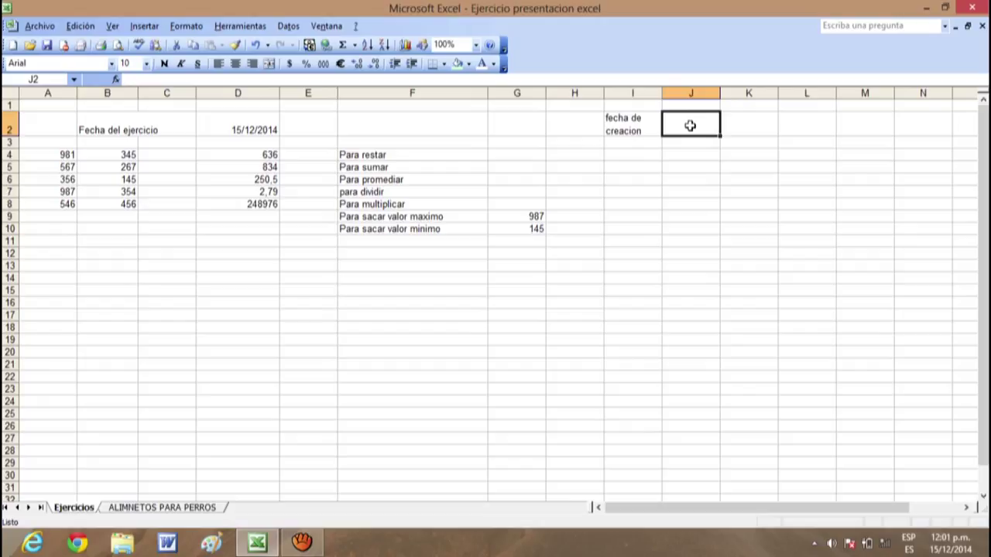
Step: Enter a two-line 'promedio de / nota' label in J2, then delete it
{"action": "type", "text": "promedio de"}
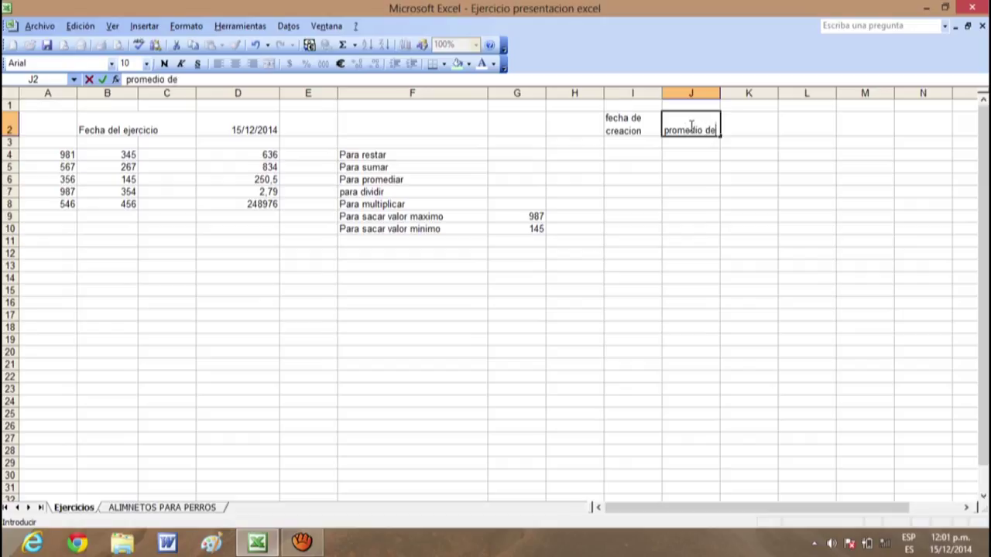
{"action": "key", "text": "alt+Return"}
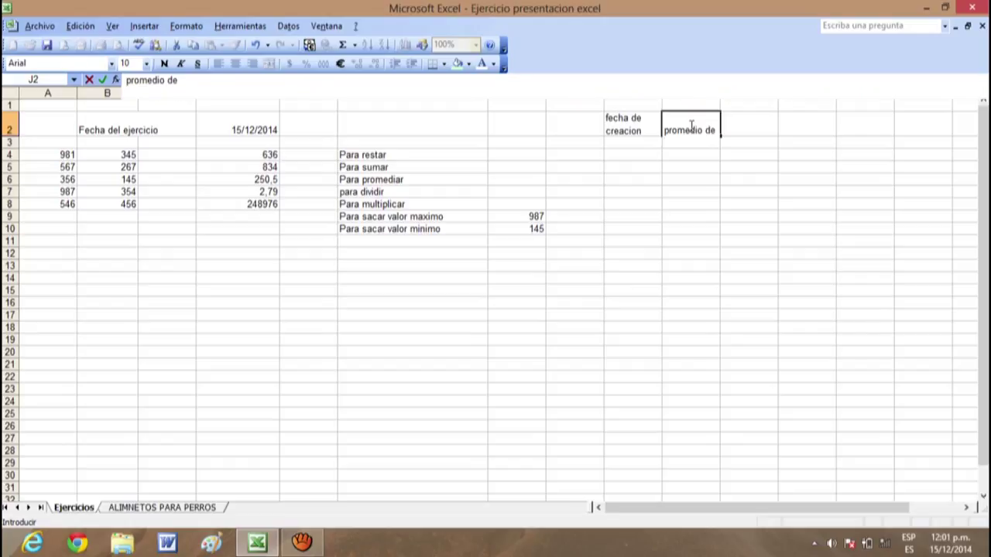
{"action": "type", "text": "nota"}
{"action": "key", "text": "Return"}
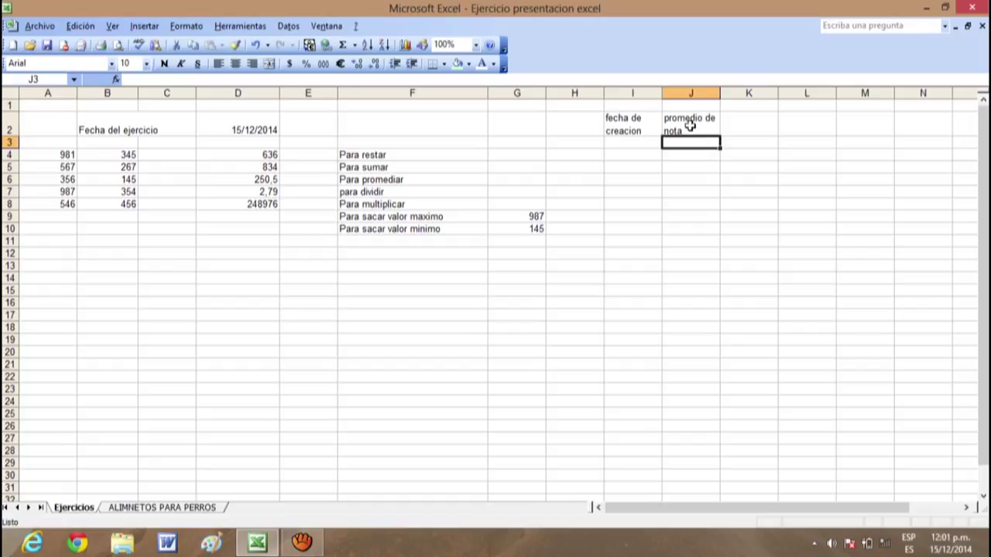
{"action": "left_click", "coordinate": [689, 126]}
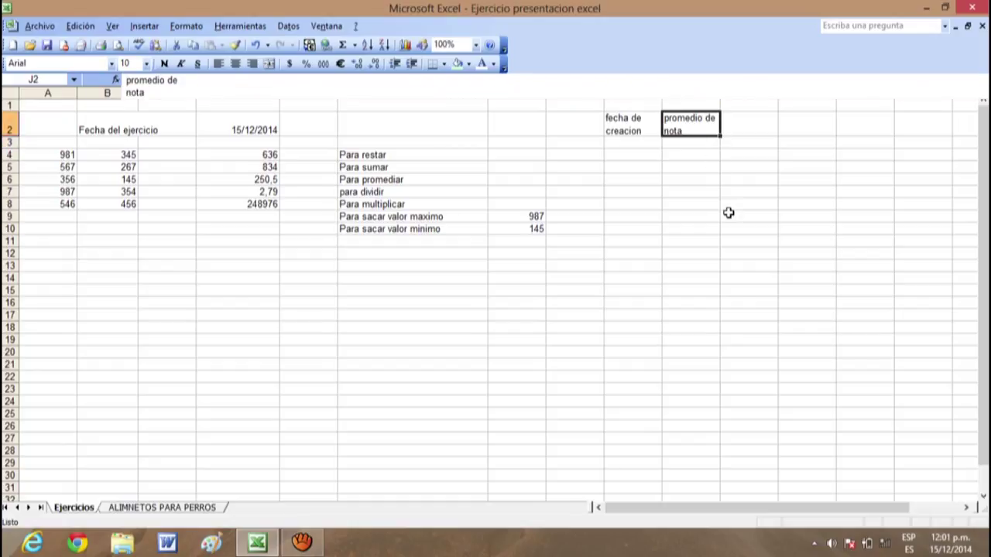
{"action": "key", "text": "Delete"}
Step: Type the header 'inclinacion' into the emptied cell J2
{"action": "left_click", "coordinate": [727, 213]}
{"action": "left_click", "coordinate": [683, 129]}
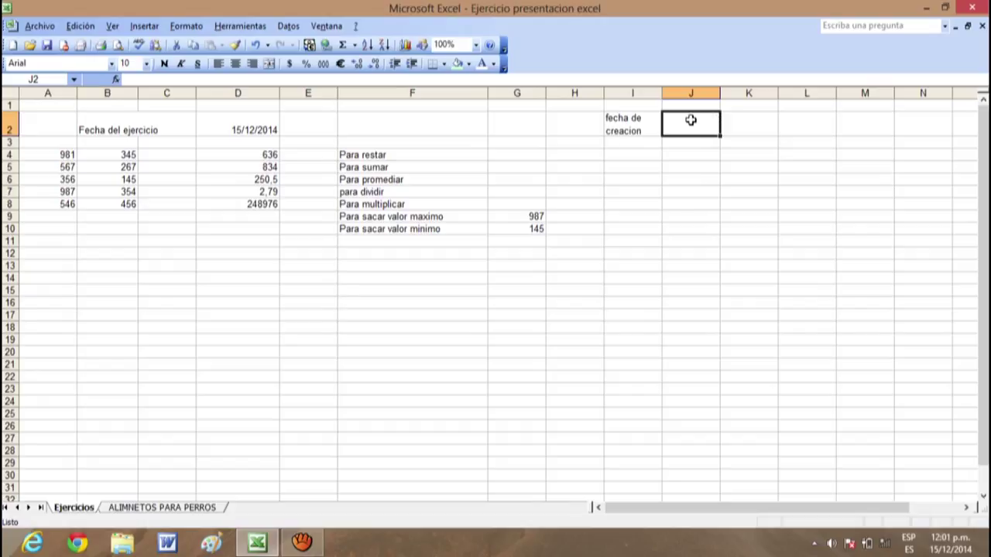
{"action": "type", "text": "inclinacion"}
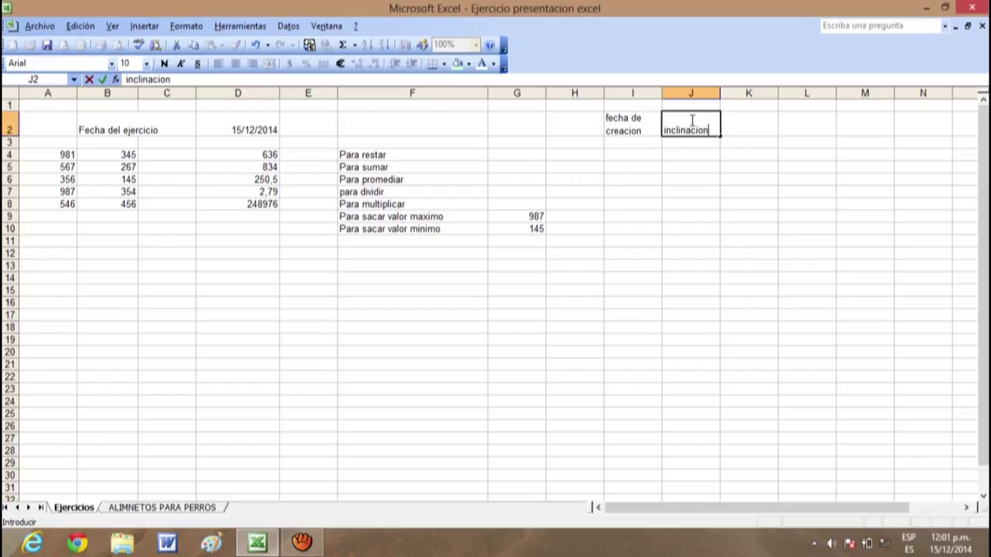
{"action": "key", "text": "Return"}
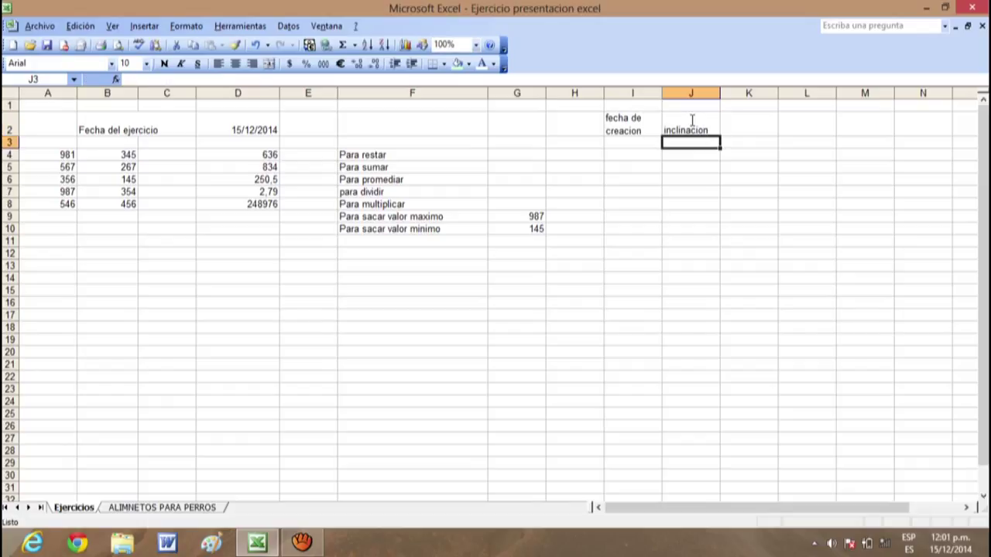
{"action": "left_click", "coordinate": [685, 126]}
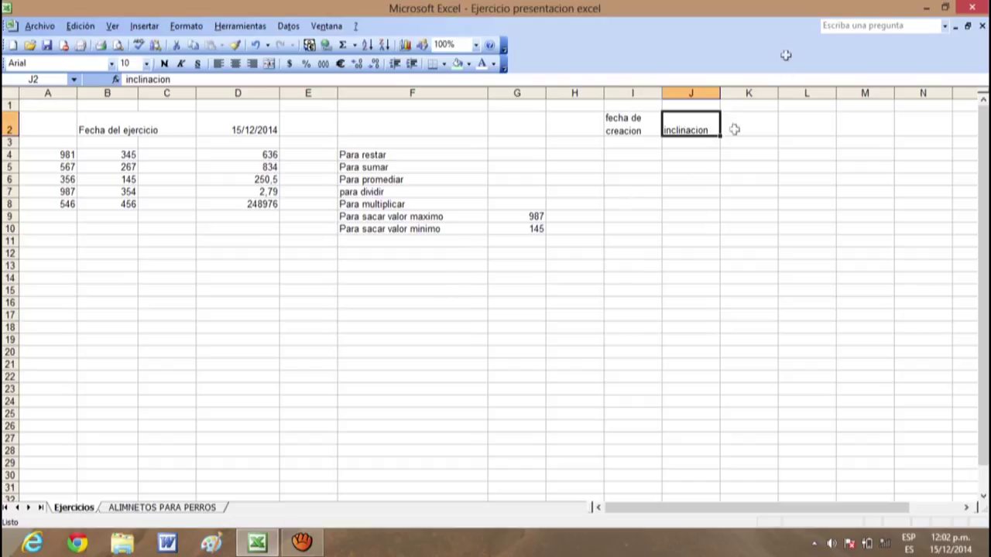
Step: Set the J2 'inclinacion' header's text orientation to 45 degrees in Formato de celdas
{"action": "right_click", "coordinate": [682, 126]}
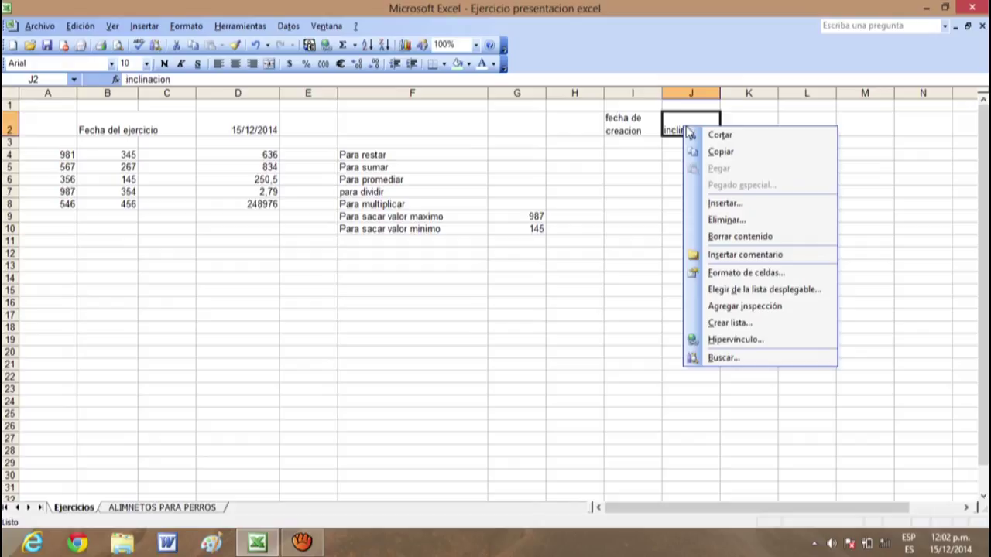
{"action": "left_click", "coordinate": [719, 273]}
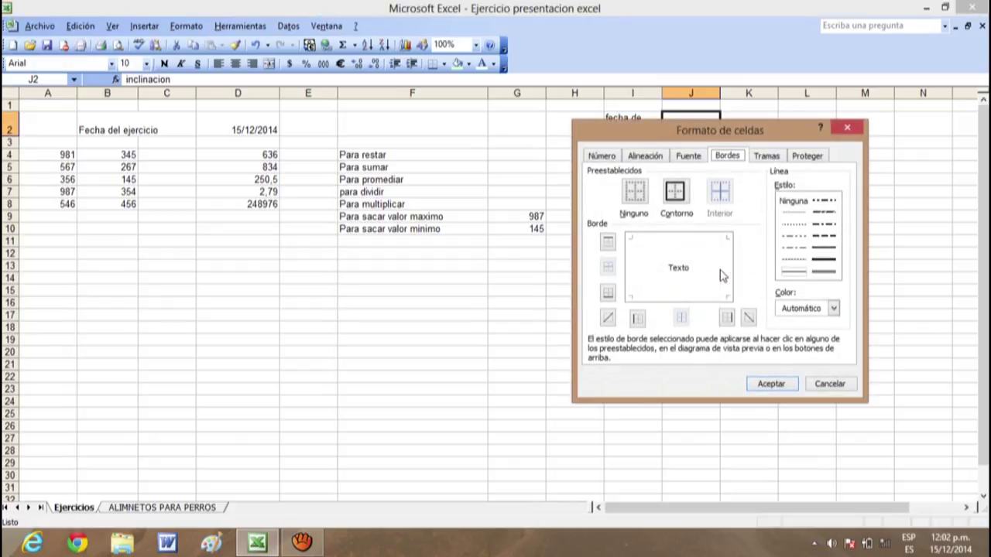
{"action": "left_click", "coordinate": [645, 158]}
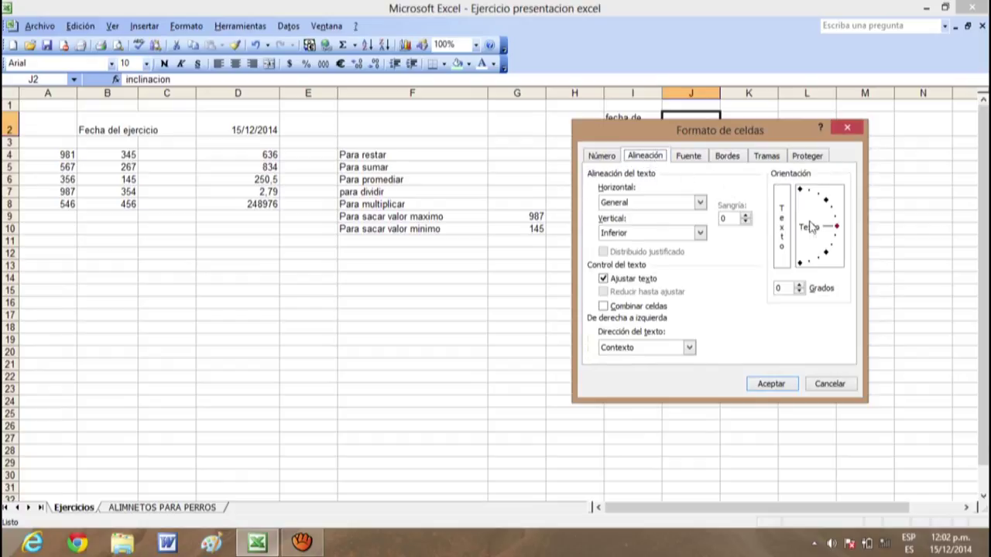
{"action": "mouse_move", "coordinate": [830, 231]}
{"action": "left_mouse_down"}
{"action": "mouse_move", "coordinate": [800, 217]}
{"action": "mouse_move", "coordinate": [809, 224]}
{"action": "left_mouse_up"}
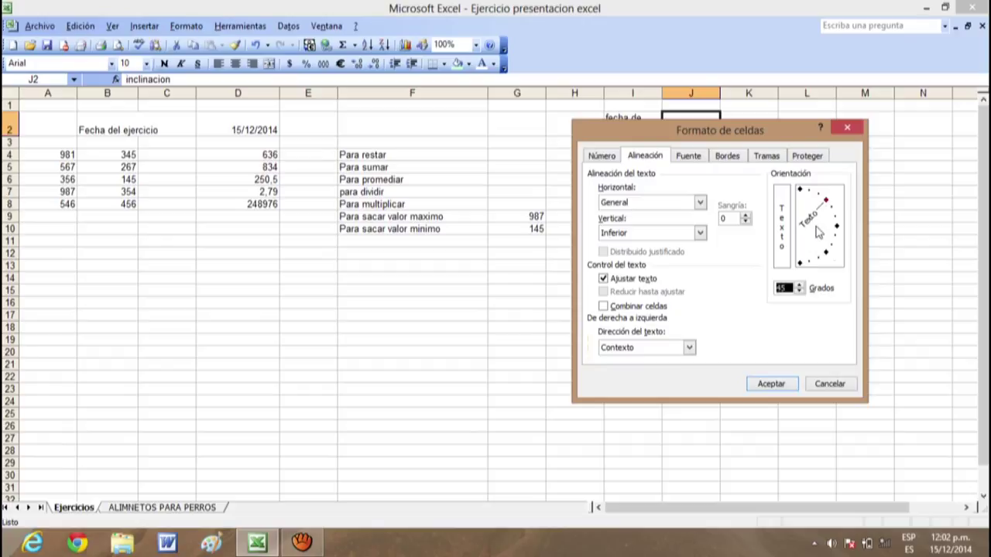
{"action": "left_click", "coordinate": [771, 384]}
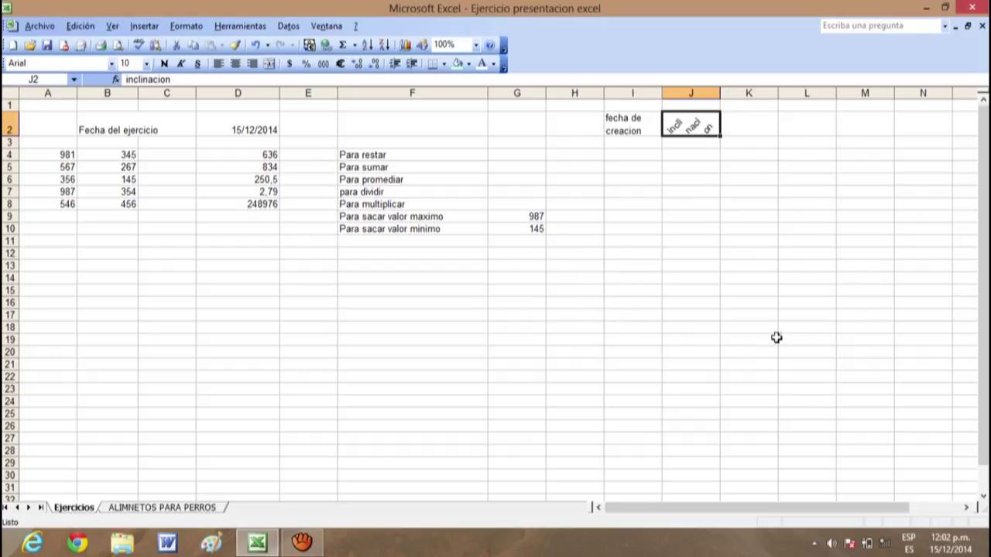
Step: Enlarge row 2 to fit the slanted header, then slightly narrow column K
{"action": "left_click", "coordinate": [737, 230]}
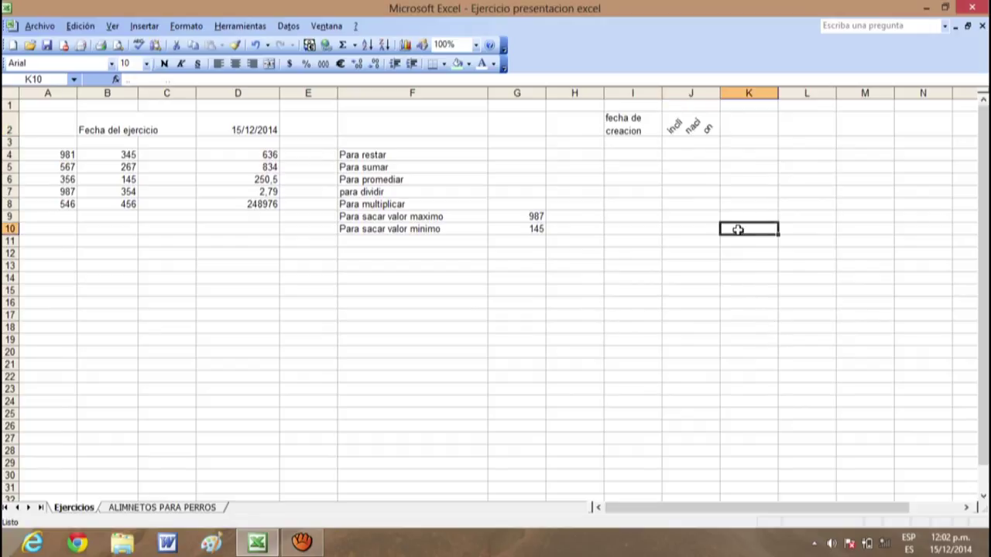
{"action": "left_click", "coordinate": [694, 133]}
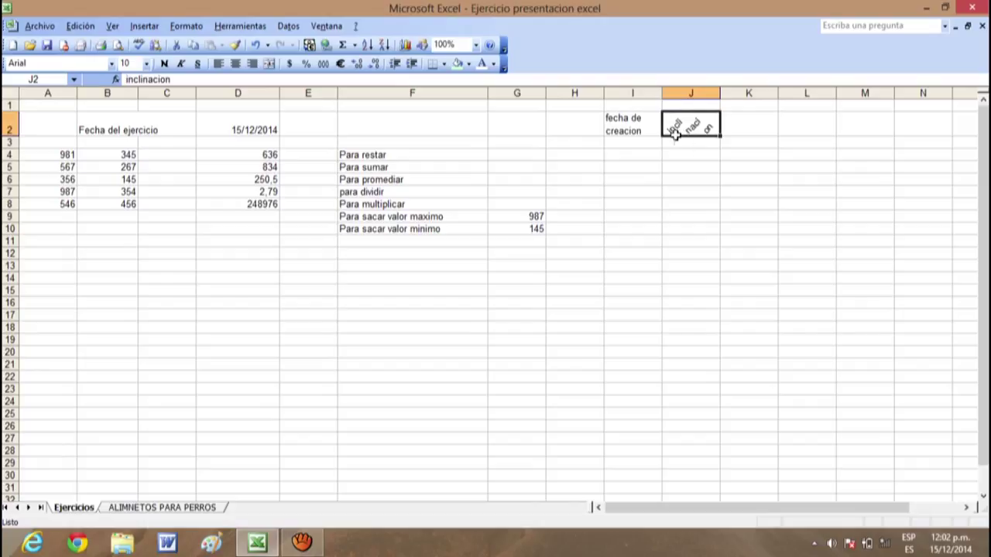
{"action": "left_click", "coordinate": [43, 135]}
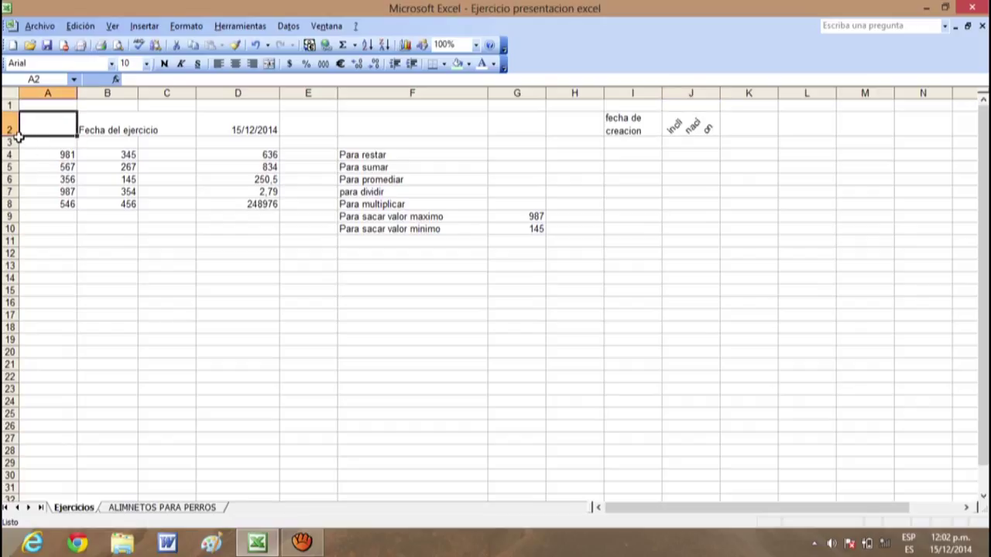
{"action": "left_click_drag", "start_coordinate": [17, 136], "coordinate": [17, 160]}
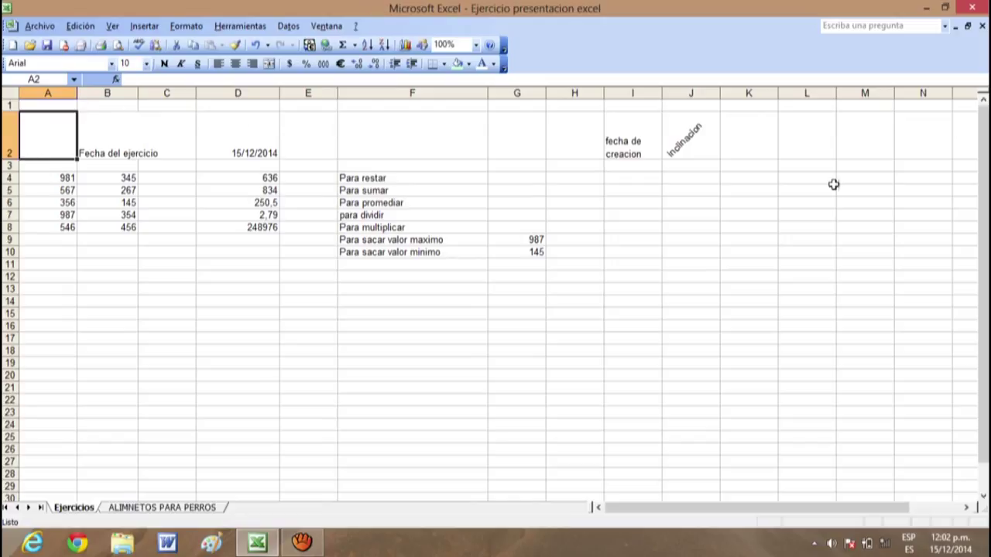
{"action": "left_click", "coordinate": [808, 163]}
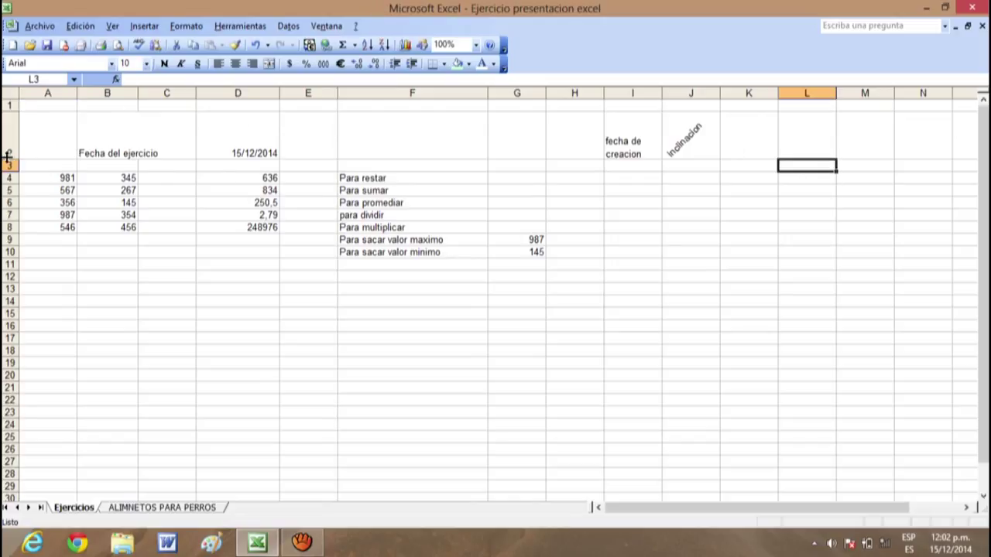
{"action": "mouse_move", "coordinate": [7, 159]}
{"action": "left_mouse_down"}
{"action": "mouse_move", "coordinate": [8, 135]}
{"action": "mouse_move", "coordinate": [11, 163]}
{"action": "left_mouse_up"}
{"action": "left_click_drag", "start_coordinate": [778, 94], "coordinate": [718, 94]}
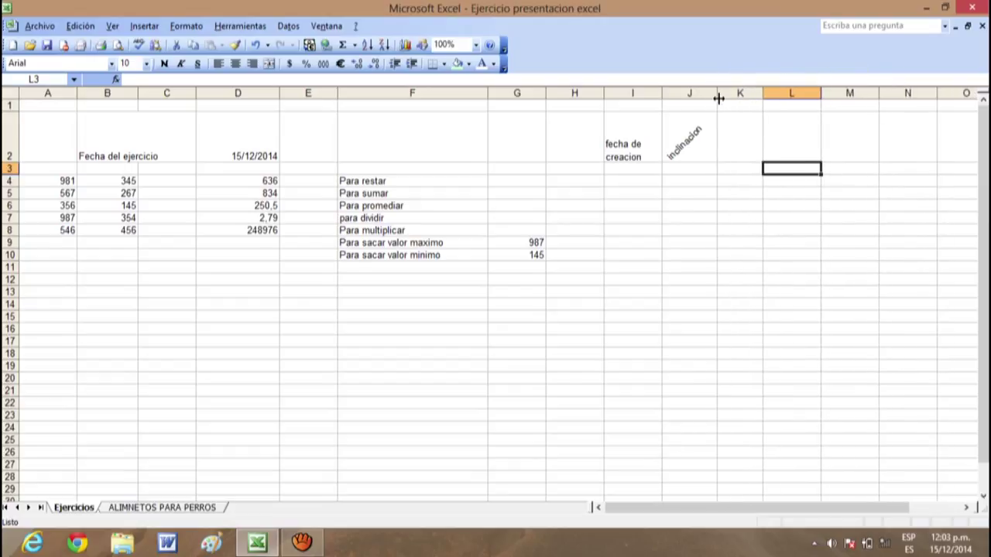